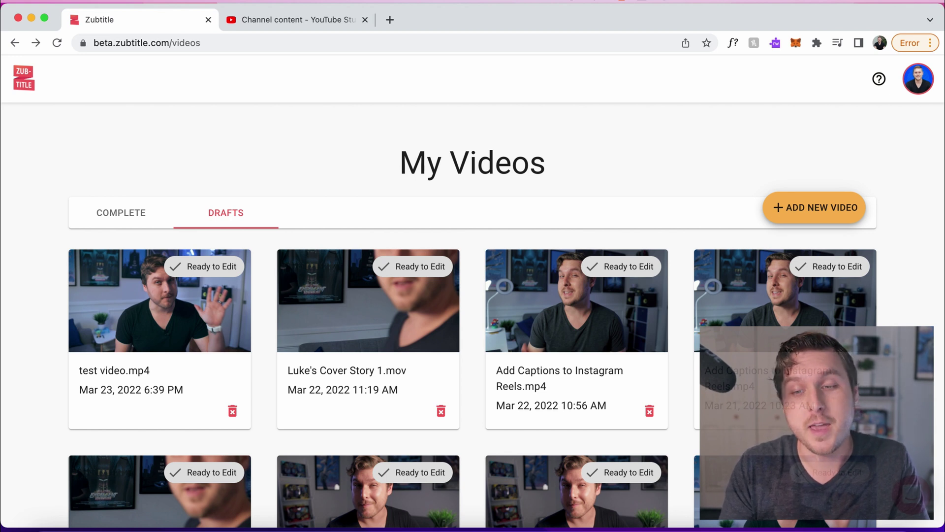
Step: Begin adding a new video, leaving English selected as the spoken language
left_click(786, 208)
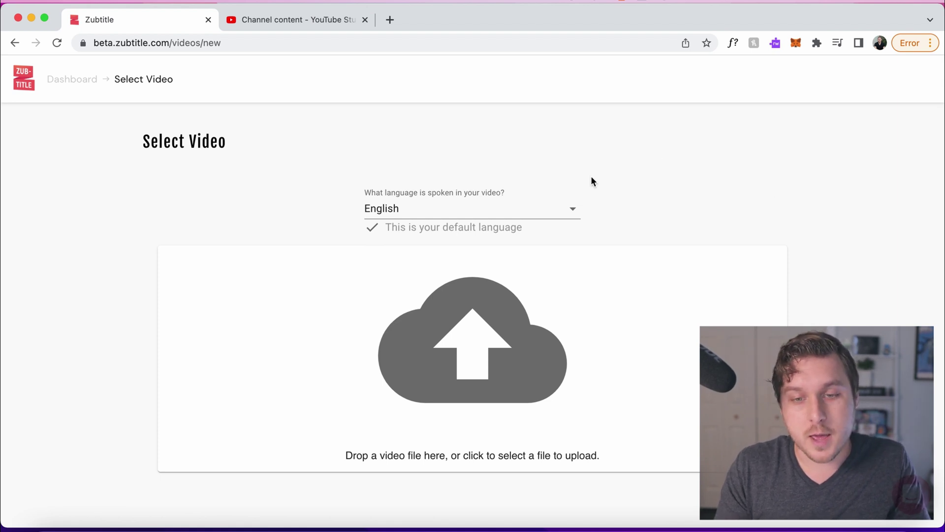
left_click(574, 212)
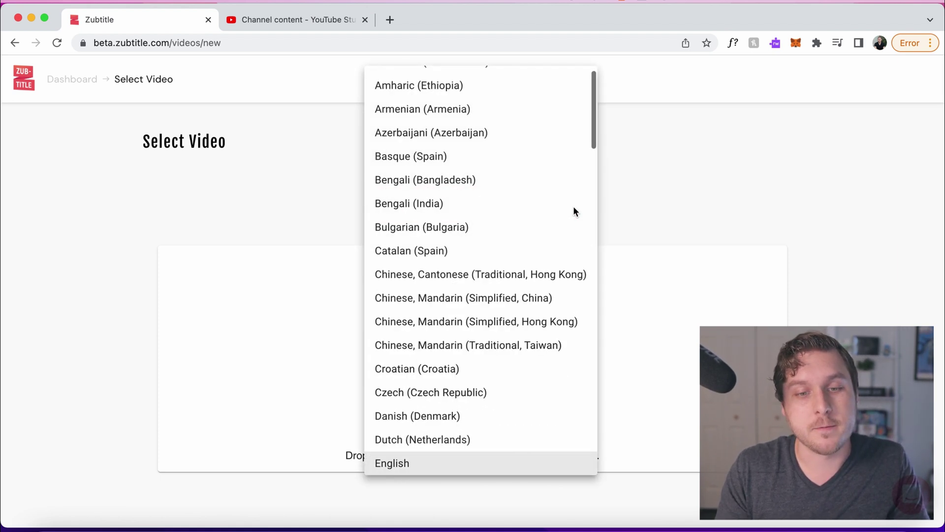
scroll(574, 210, "down", 3)
scroll(574, 212, "down", 3)
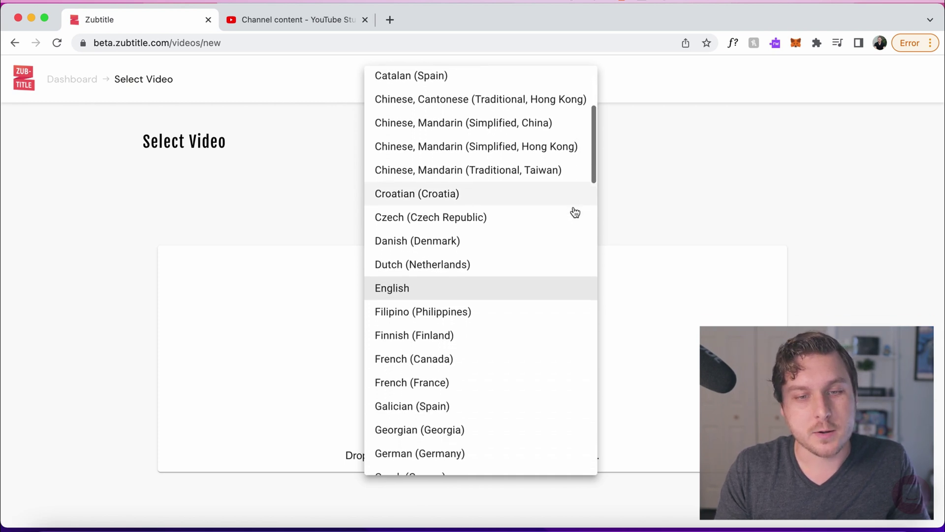
scroll(485, 308, "down", 1)
scroll(487, 305, "down", 2)
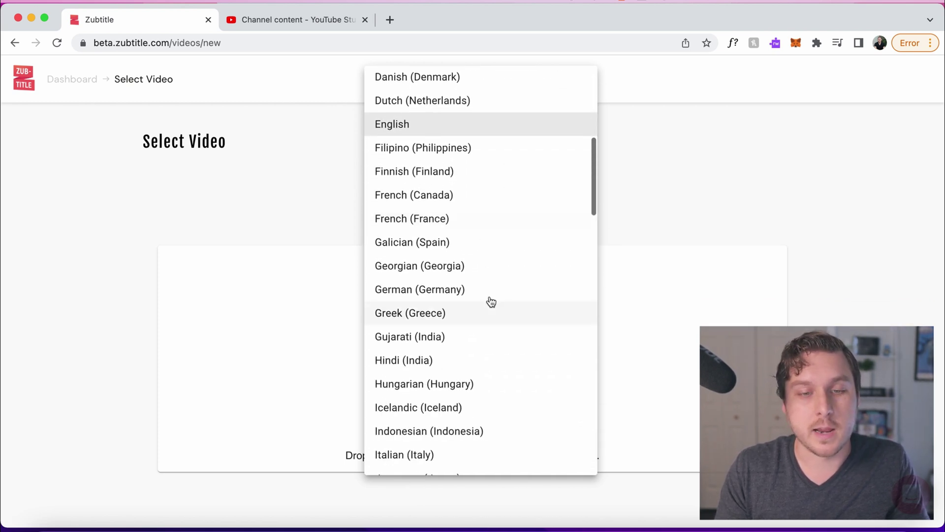
left_click(689, 165)
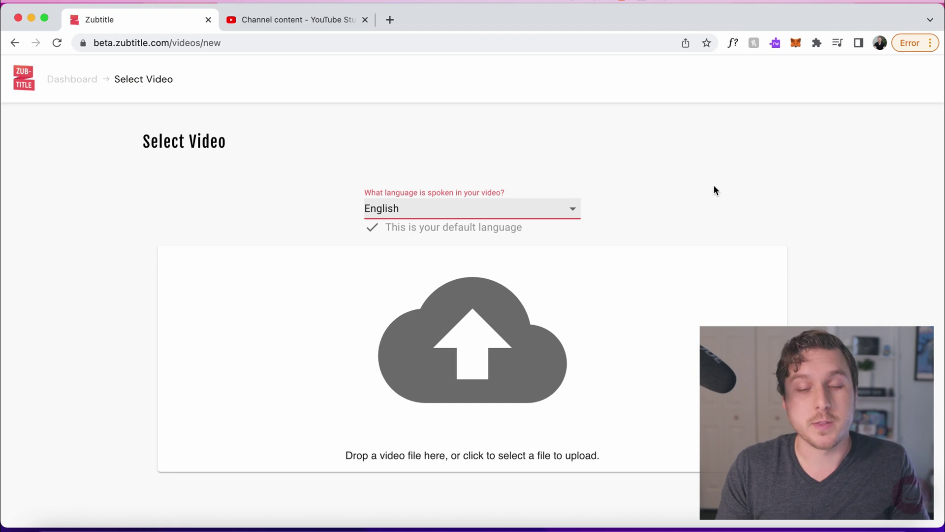
Step: Upload the sample video from the Dock folder onto the upload area
left_click(826, 528)
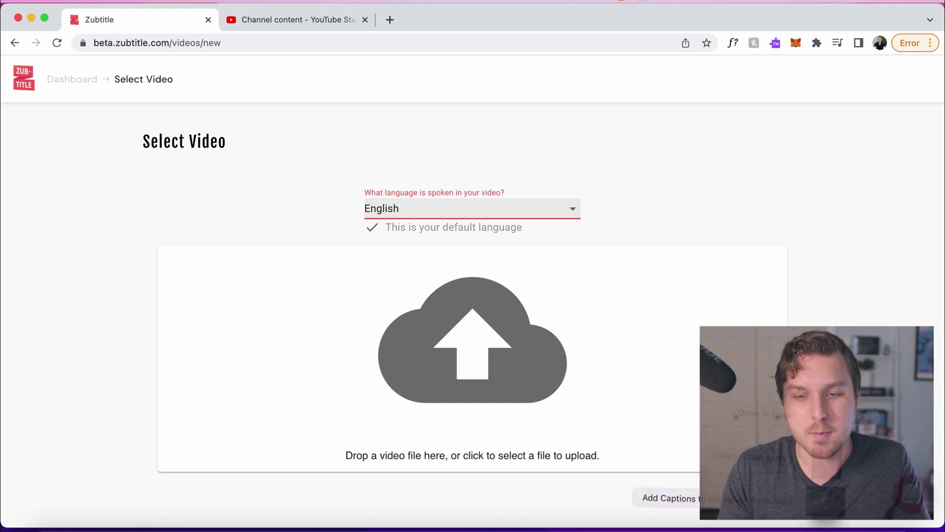
left_click_drag(830, 502, 542, 375)
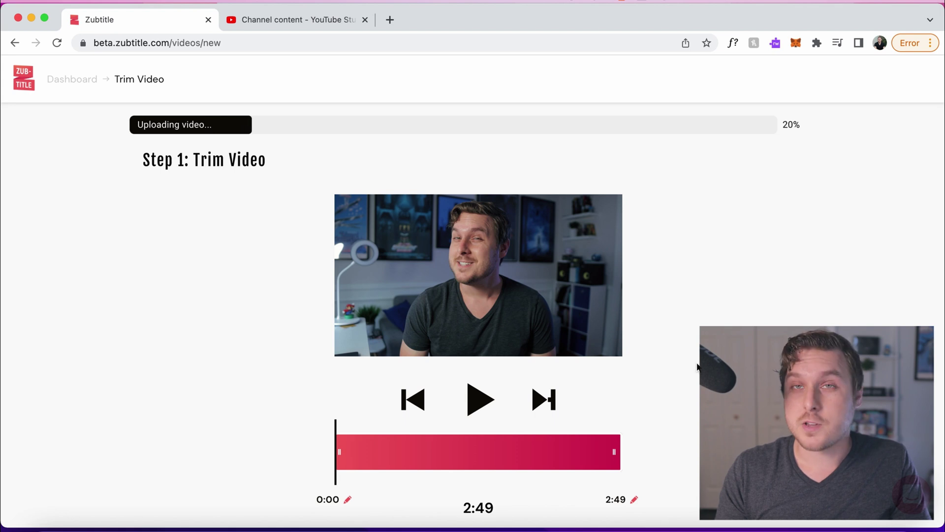
scroll(541, 384, "down", 2)
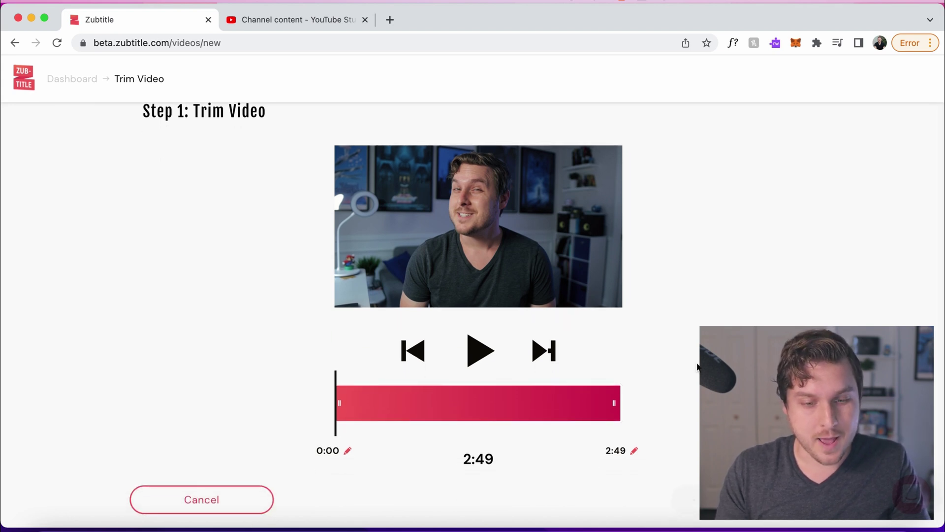
Step: Trim the clip to run from 0:31 to 2:39, previewing the new start and end
left_click_drag(341, 405, 388, 406)
left_click(479, 351)
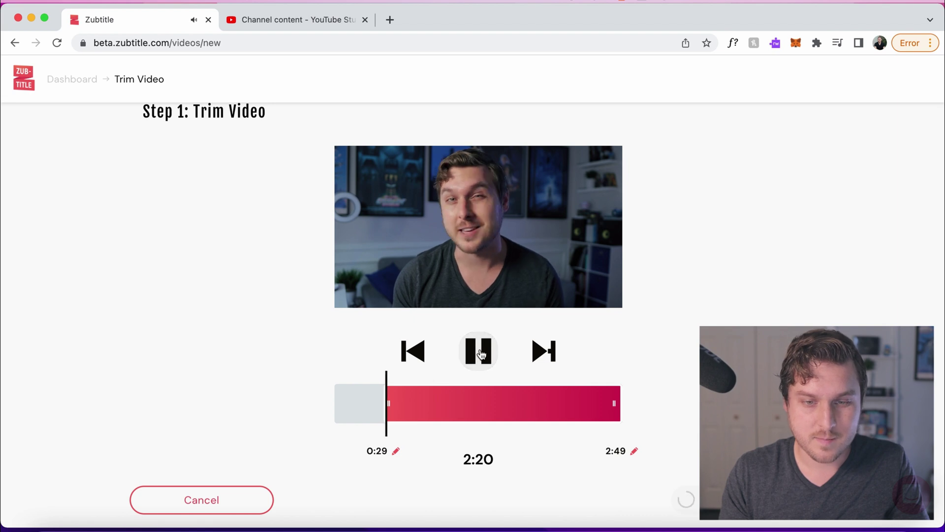
left_click(480, 352)
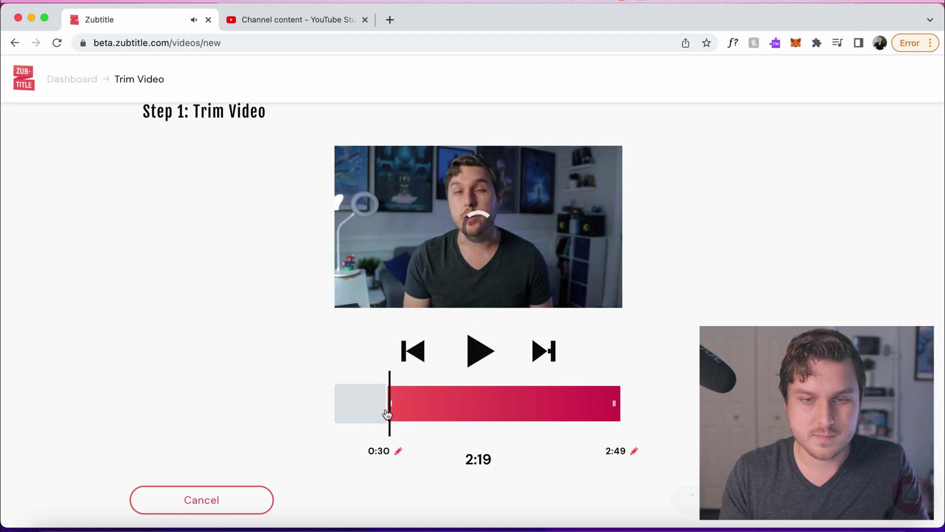
left_click_drag(620, 406, 574, 406)
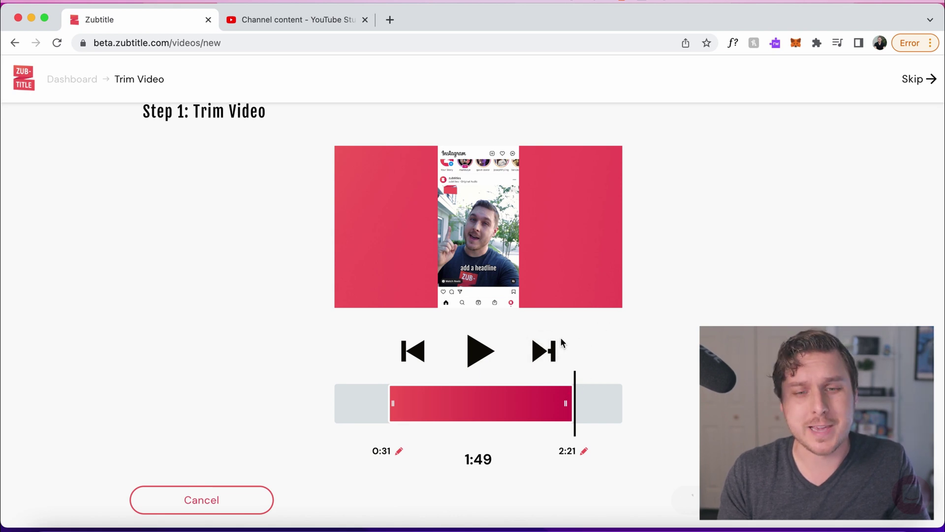
left_click(542, 350)
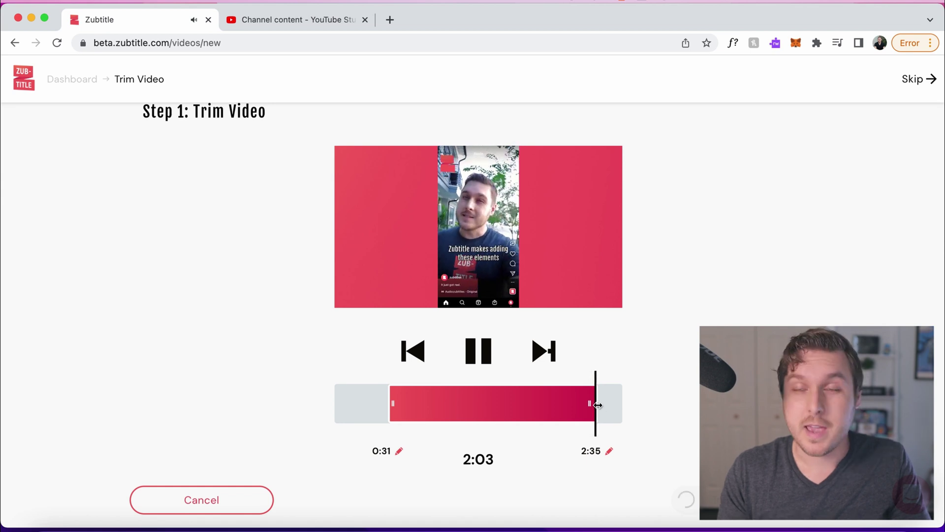
left_click_drag(595, 406, 604, 405)
left_click(553, 359)
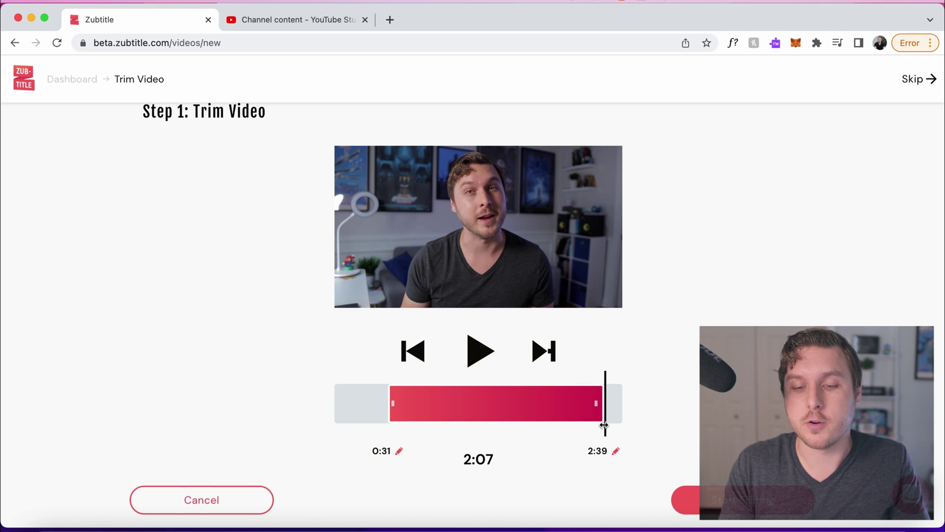
left_click(617, 452)
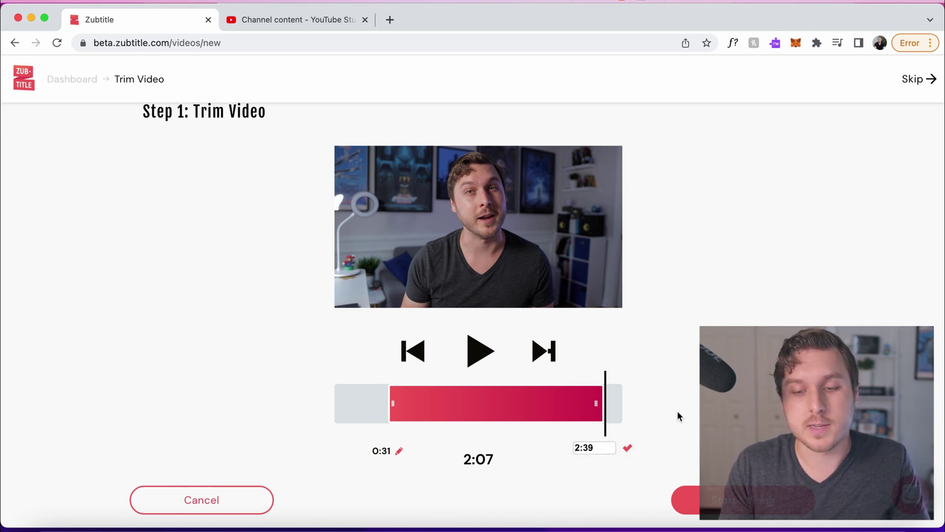
left_click(627, 448)
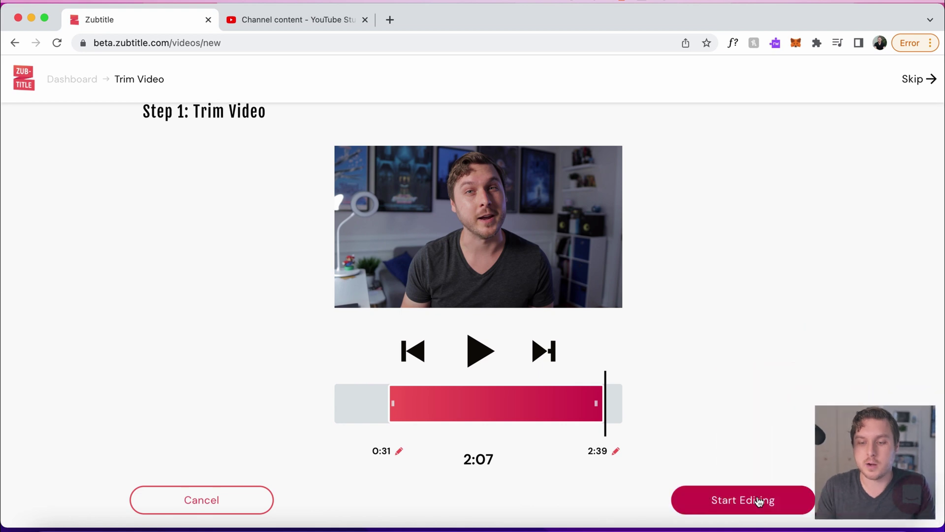
Step: Open the trimmed video in the caption editor and play back the transcript to review it
left_click(759, 500)
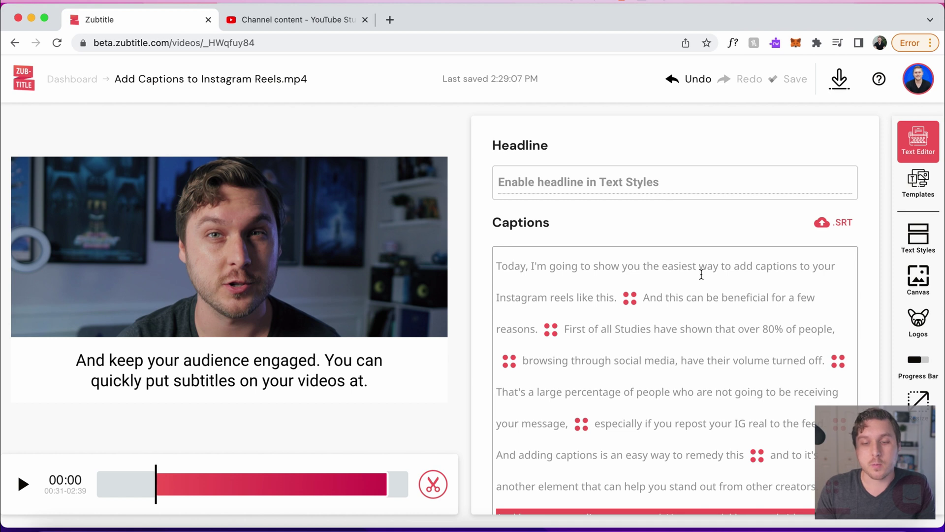
scroll(633, 363, "down", 2)
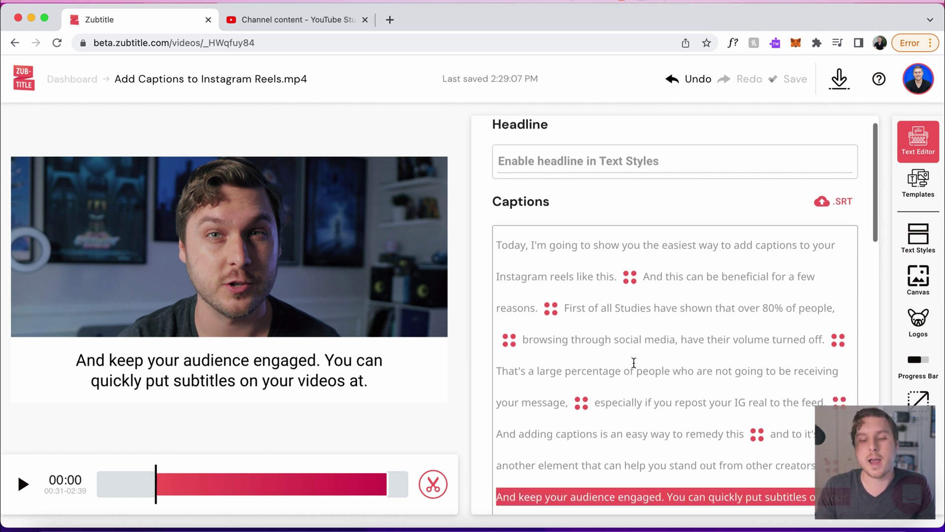
scroll(634, 364, "down", 5)
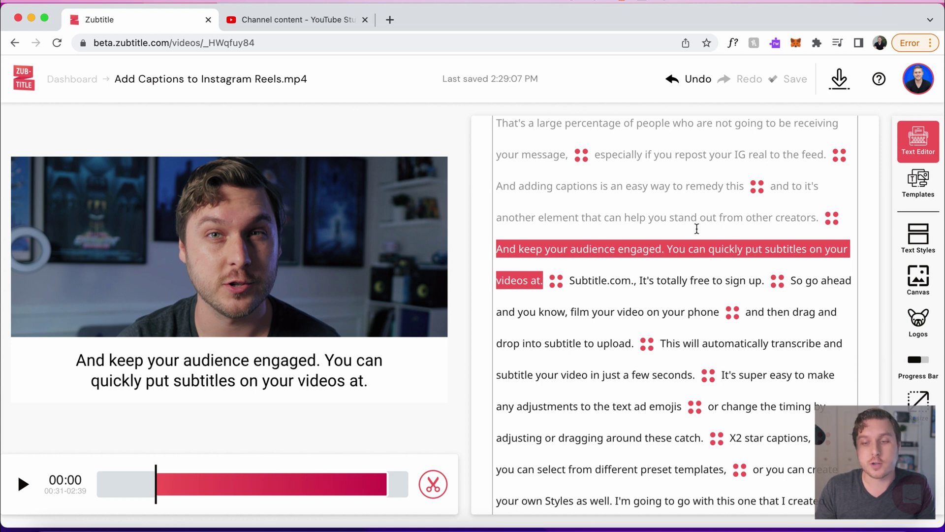
scroll(711, 224, "down", 1)
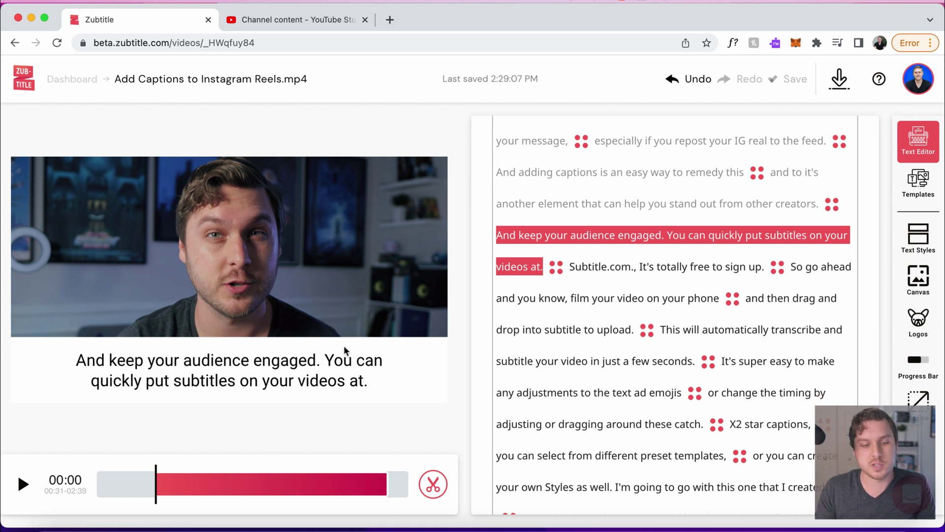
left_click(22, 485)
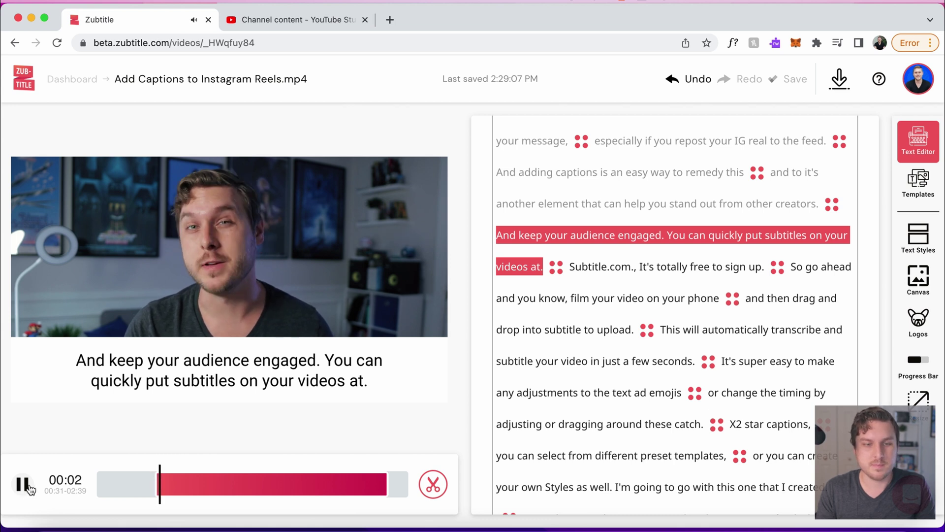
left_click(28, 487)
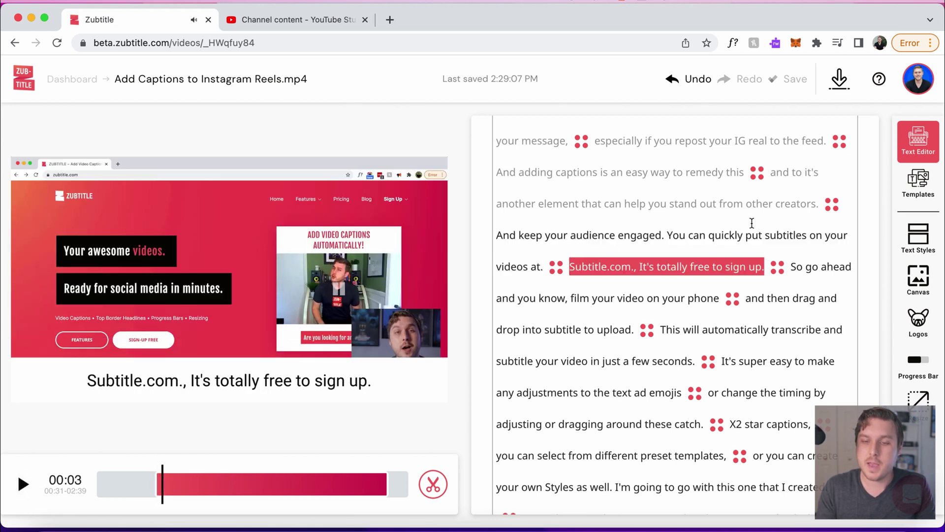
Step: Split 'And keep your audience engaged.' into its own caption starting at 0:31.8
left_click(670, 235)
left_click(872, 249)
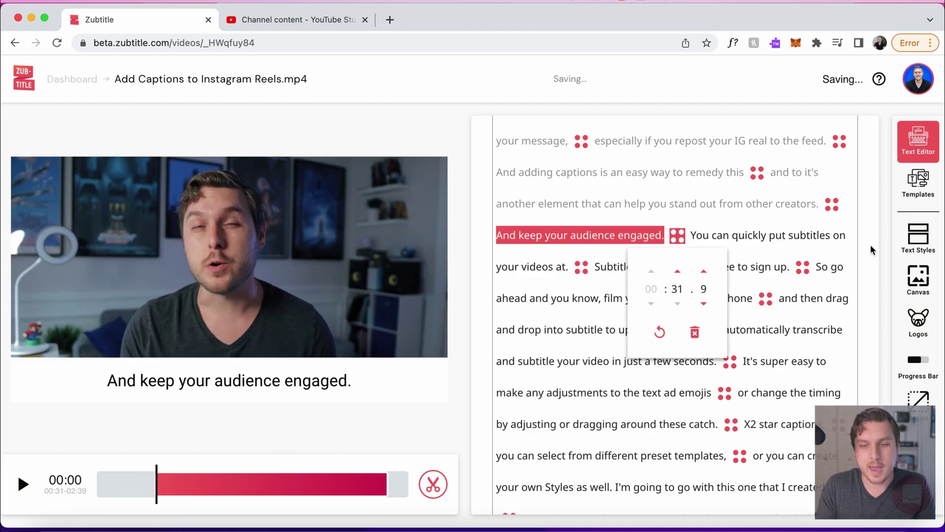
left_click(704, 304)
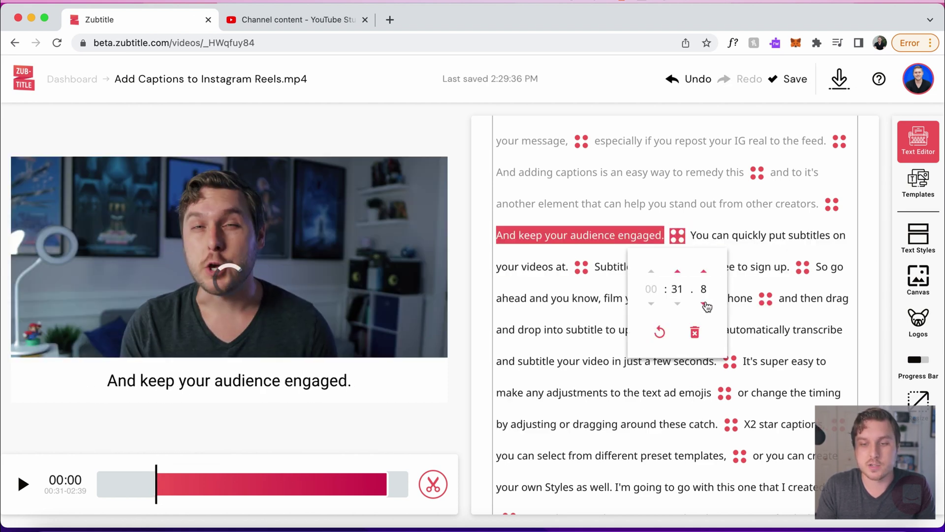
left_click(704, 272)
left_click(625, 236)
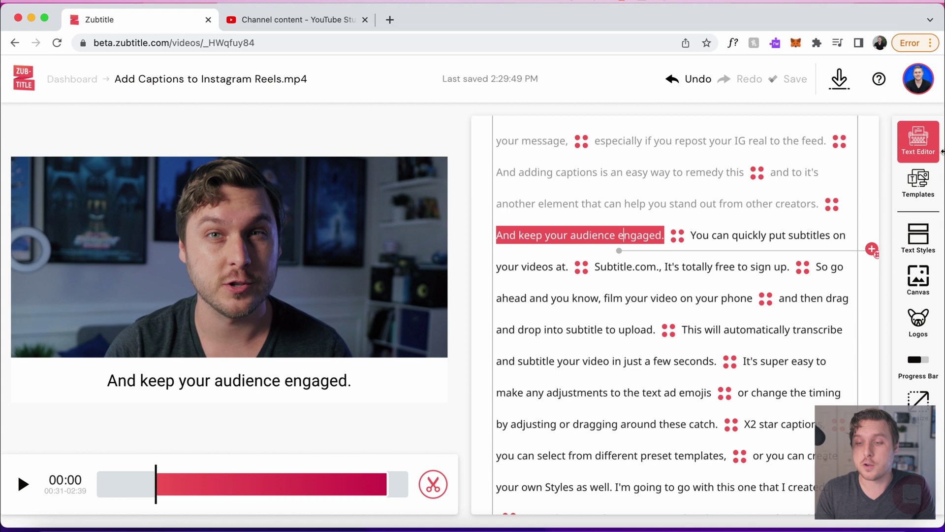
Step: Try the Focused (Full Screen Portrait) and Focused (Square) caption templates
left_click(924, 189)
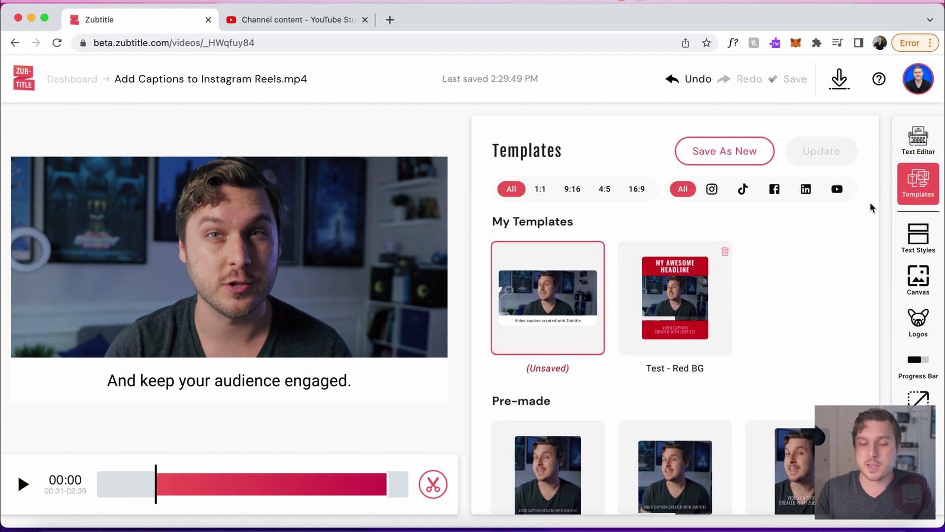
scroll(848, 222, "down", 3)
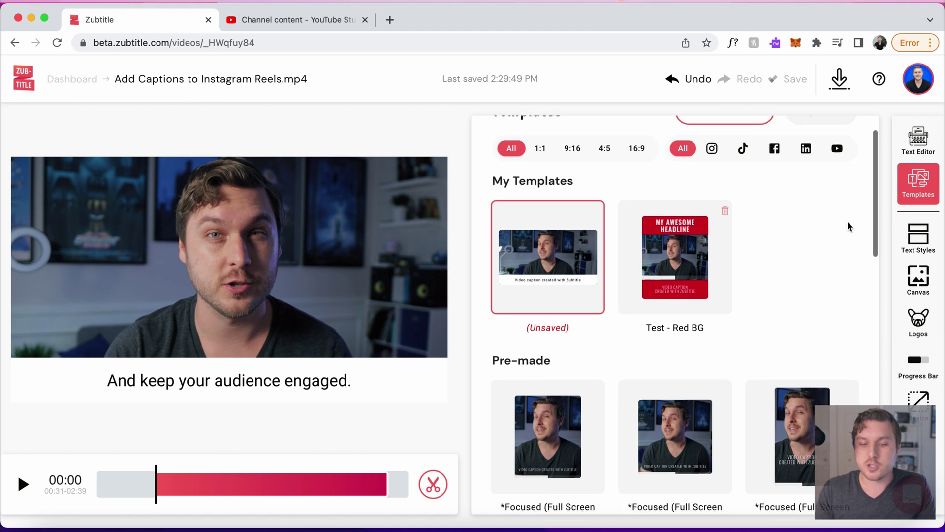
scroll(848, 224, "down", 3)
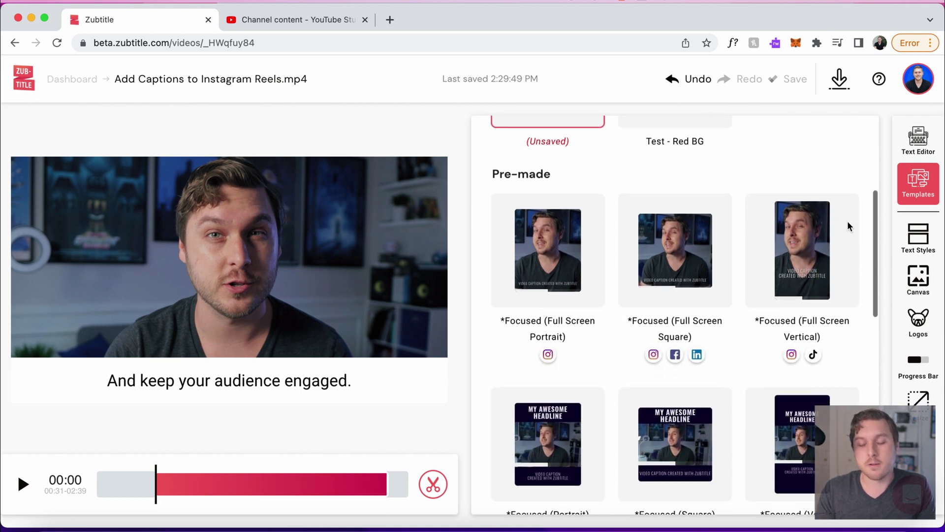
left_click(574, 212)
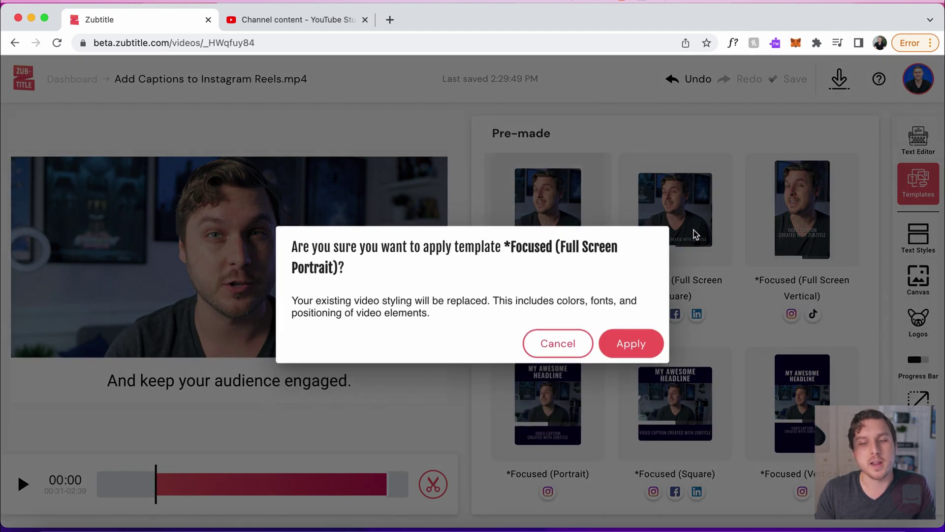
left_click(656, 342)
left_click(672, 408)
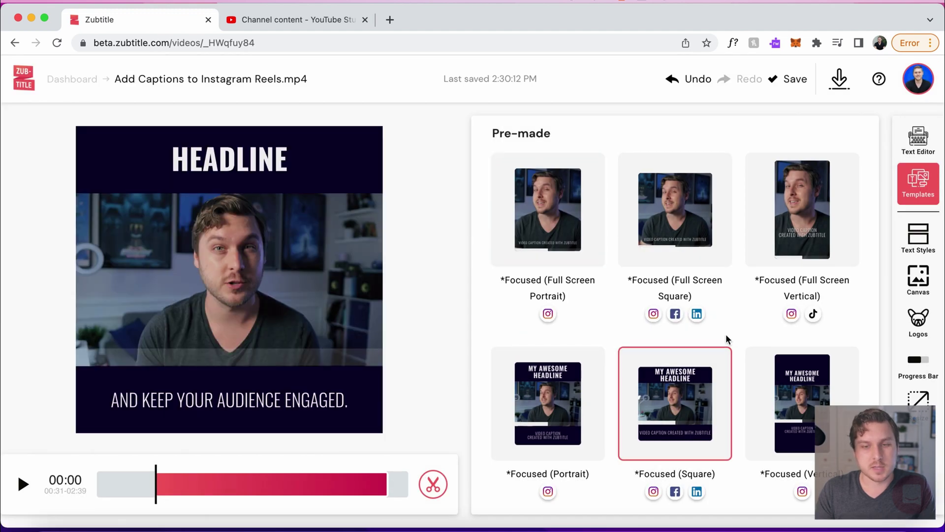
Step: Try Minimal (Portrait), Minimal (Square) and Outspoken (Portrait), settling on Minimal (Vertical)
scroll(727, 338, "down", 4)
left_click(675, 398)
left_click(798, 408)
scroll(798, 409, "down", 3)
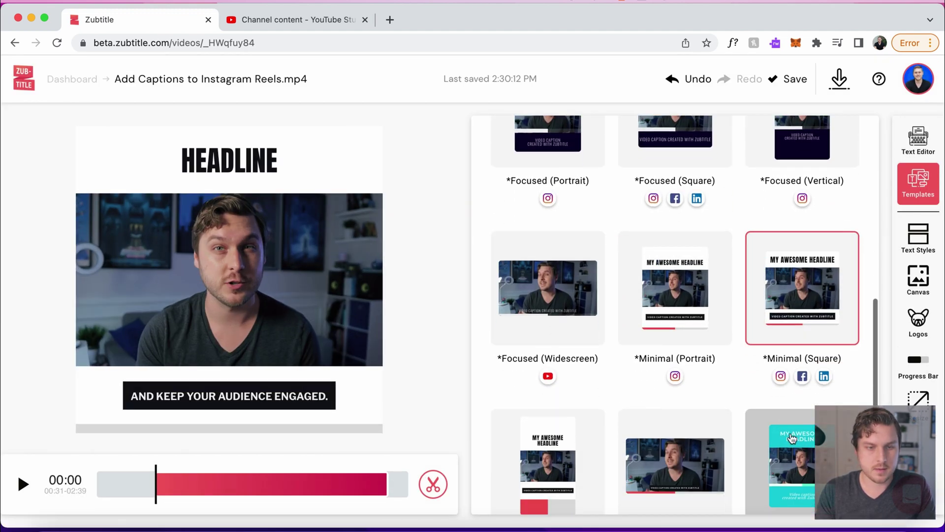
left_click(783, 457)
left_click(597, 463)
scroll(695, 426, "down", 4)
scroll(695, 426, "up", 10)
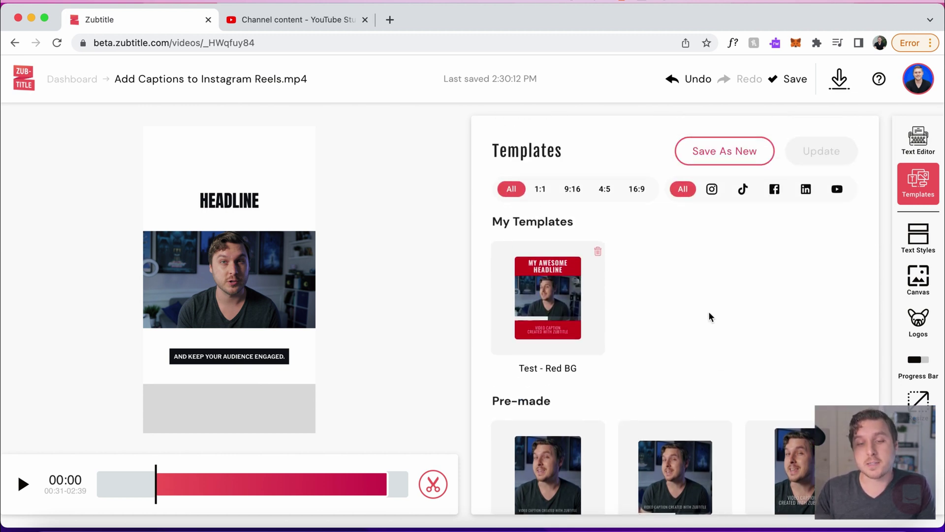
Step: Test the 9:16 ratio filter and the TikTok, Facebook and Instagram platform filters
left_click(575, 192)
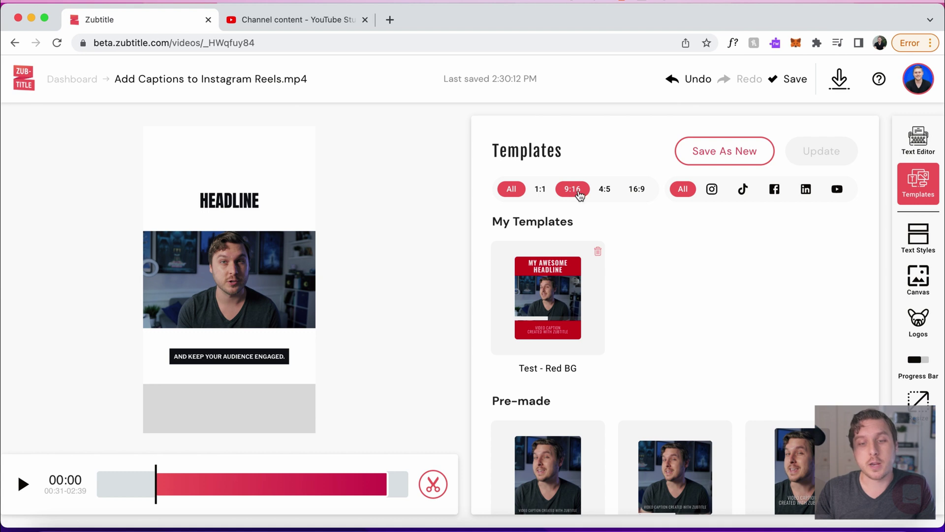
left_click(579, 197)
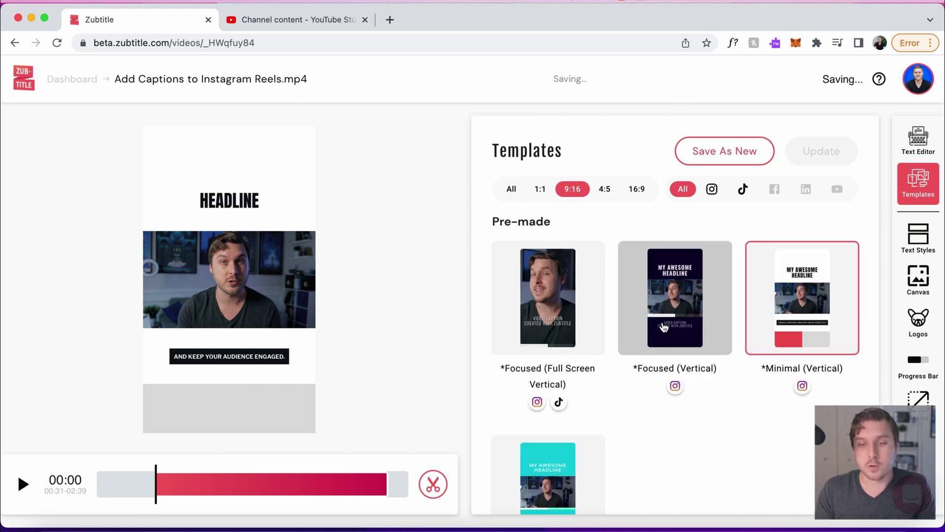
left_click(514, 192)
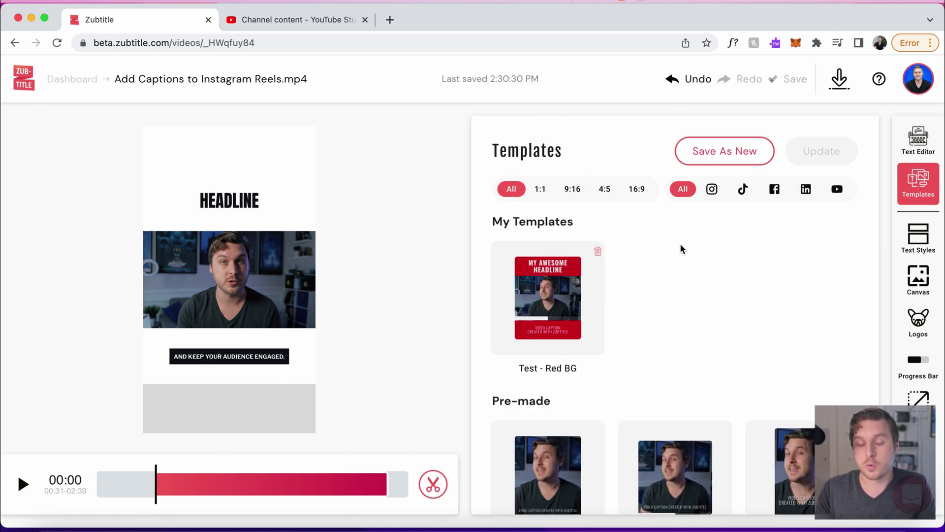
left_click(745, 191)
left_click(771, 192)
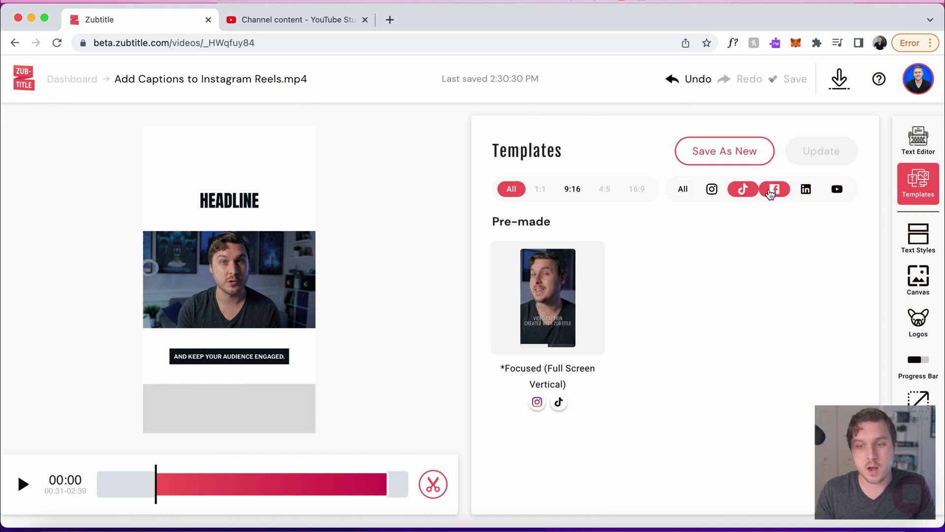
left_click(712, 192)
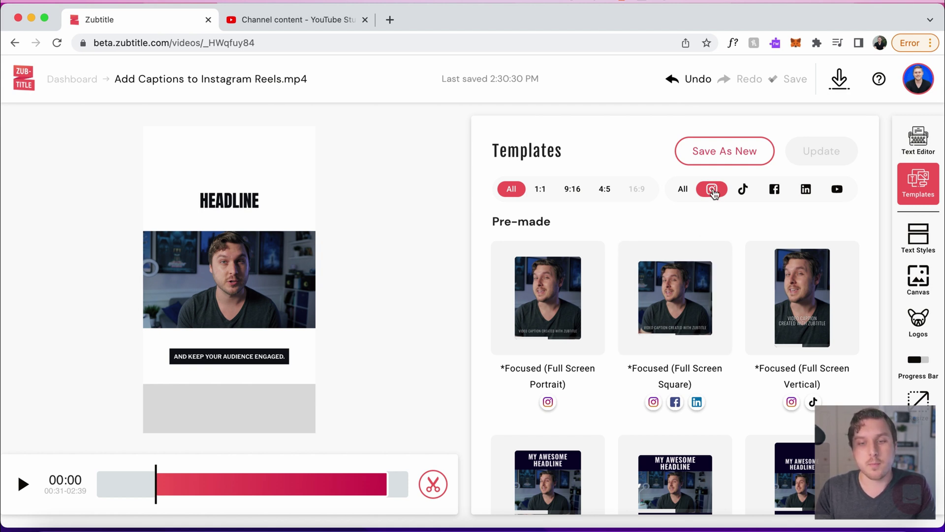
Step: Narrow Instagram templates to 9:16 and apply the dark navy Focused (Vertical) design
left_click(575, 192)
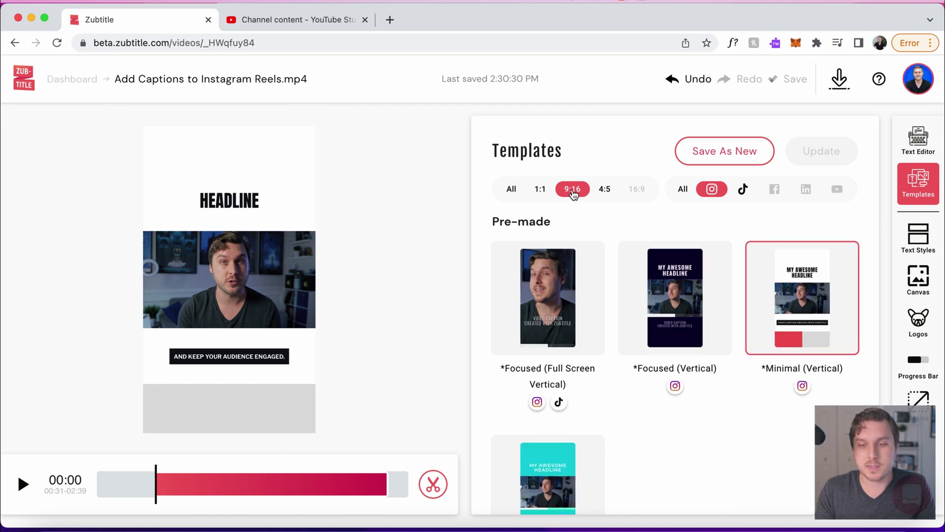
scroll(722, 259, "down", 1)
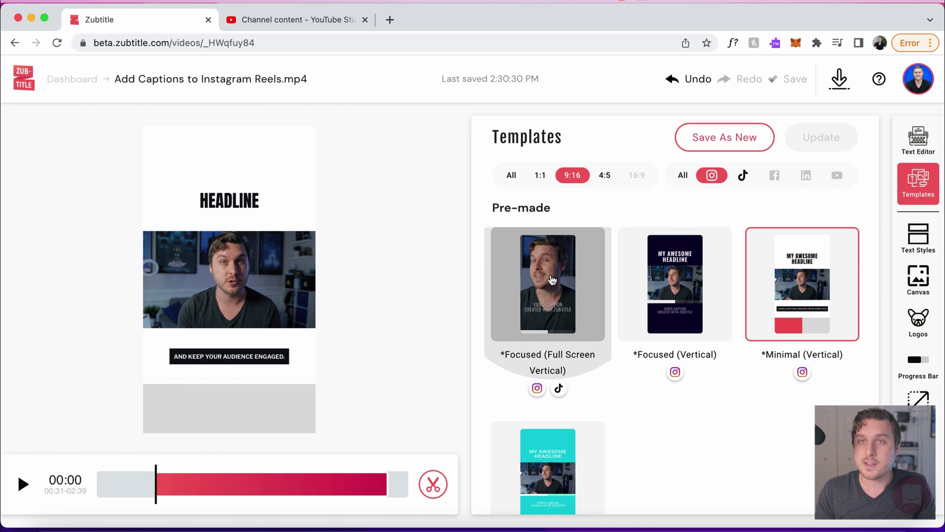
left_click(532, 280)
left_click(675, 277)
left_click(747, 286)
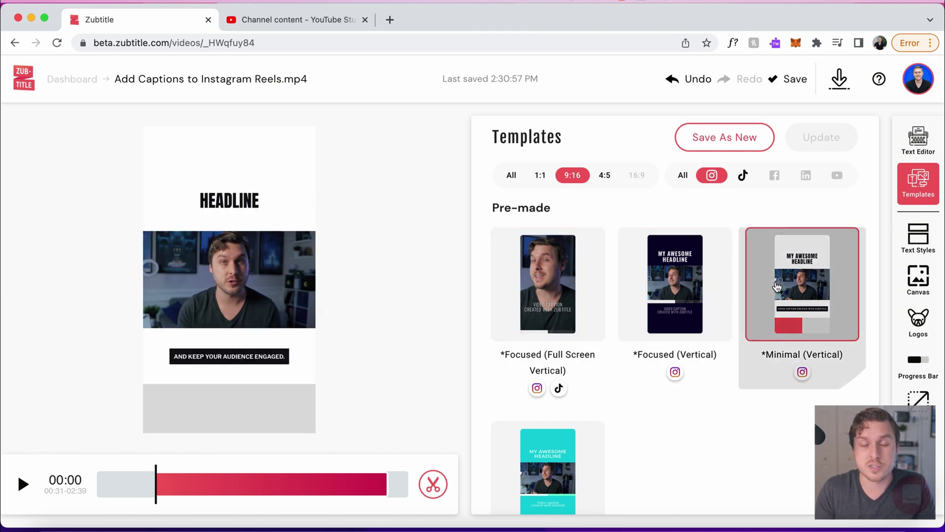
left_click(586, 434)
scroll(598, 368, "down", 1)
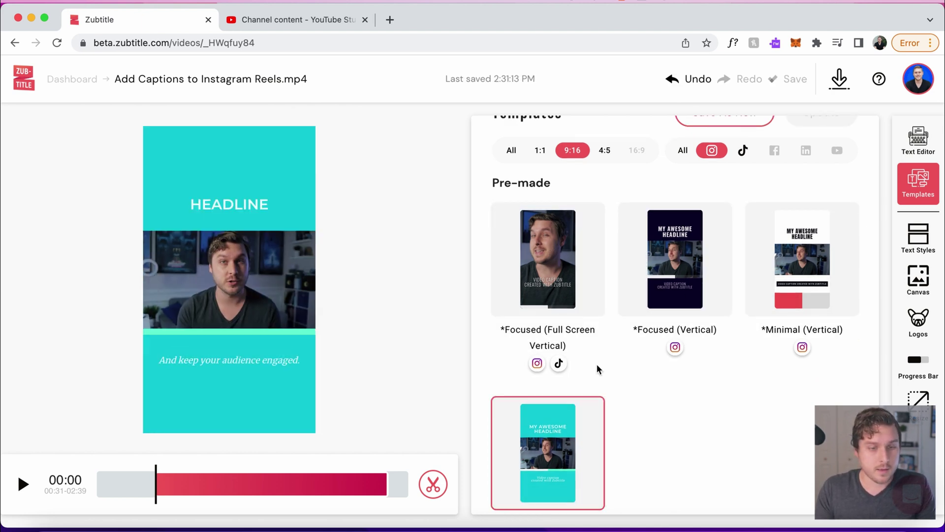
left_click(694, 269)
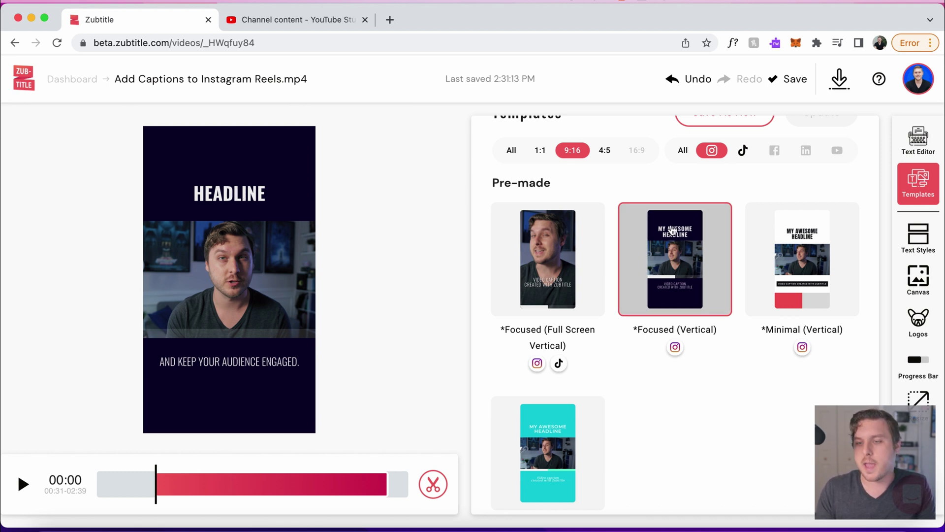
Step: Replace the placeholder headline with 'Here is my awesome headline!'
left_click(923, 141)
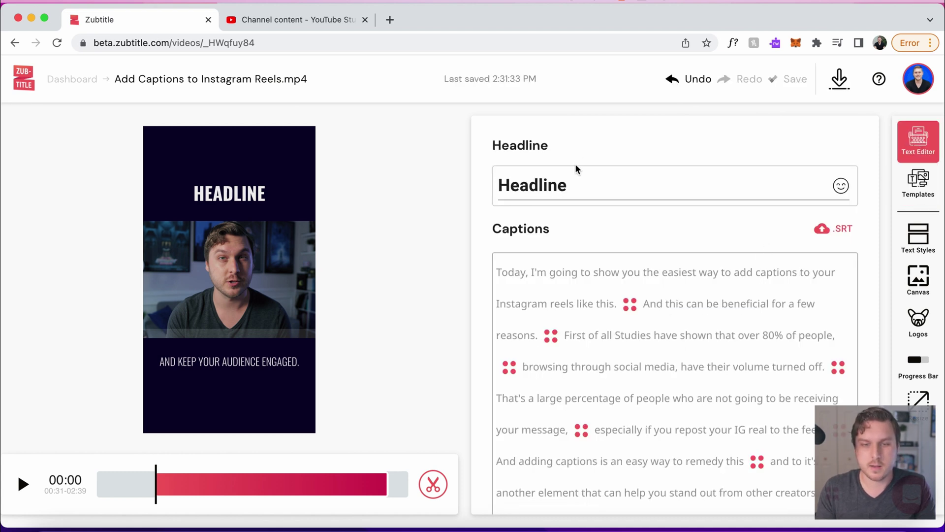
double_click(578, 176)
type("Here is my")
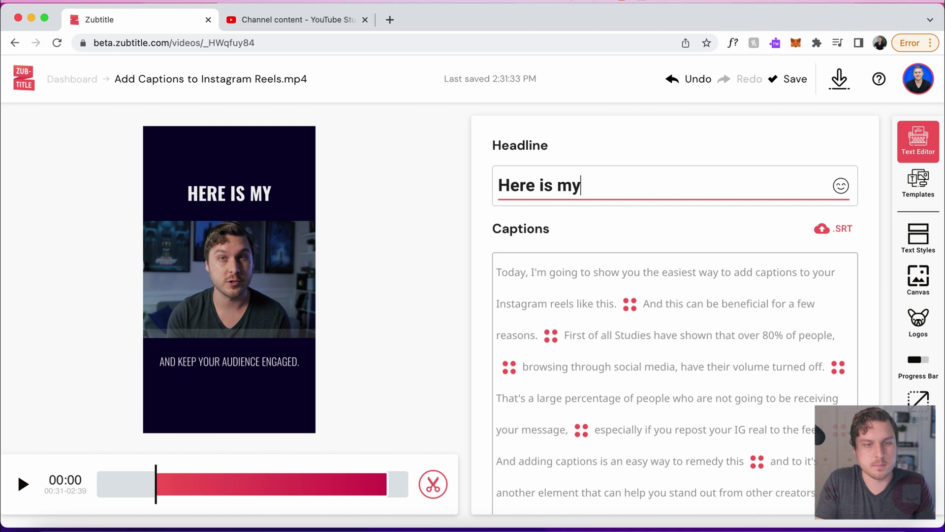
type(" awesome hea")
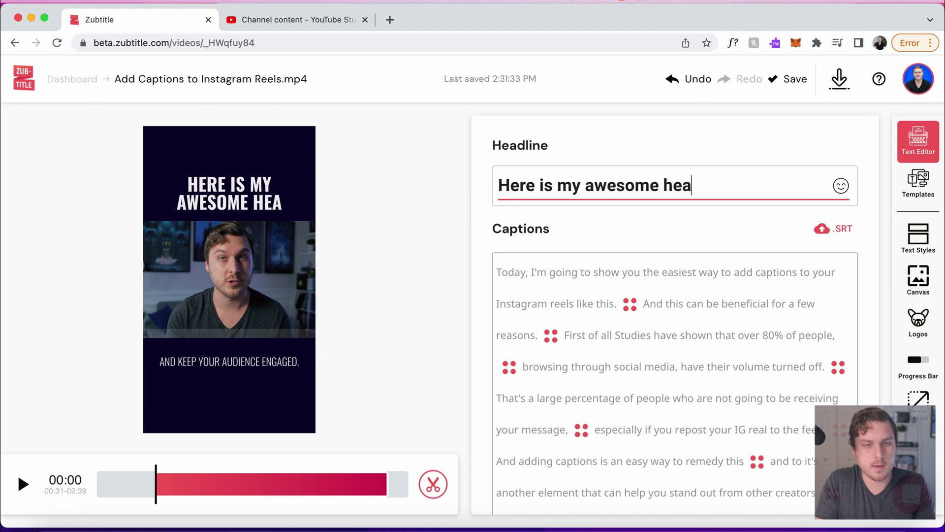
type("dline!")
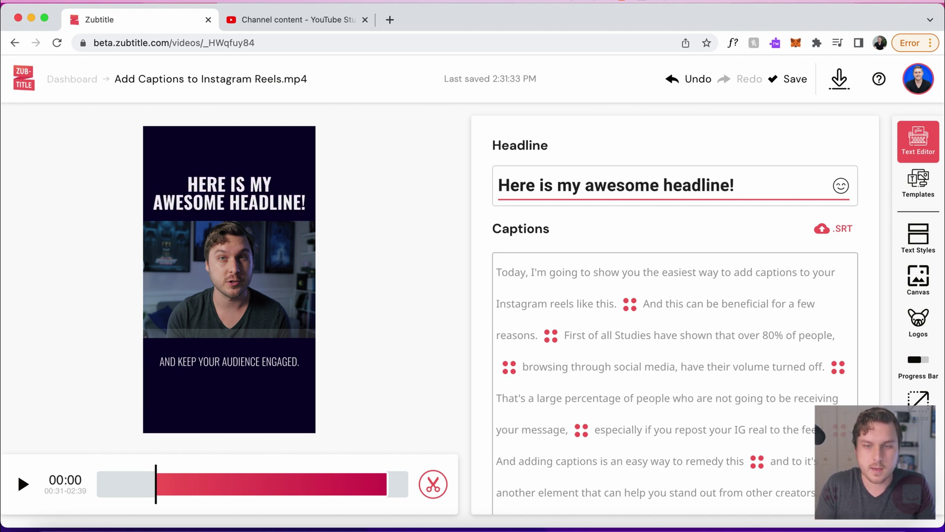
left_click(918, 181)
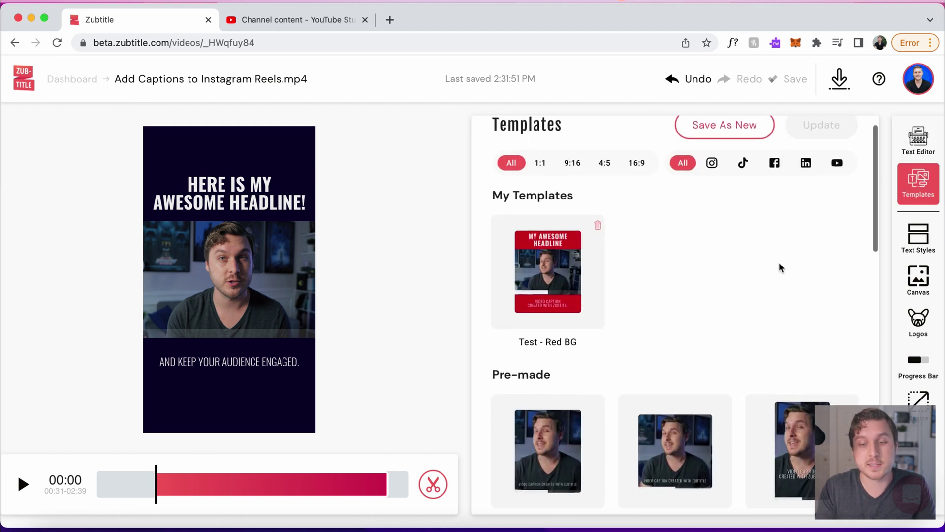
Step: Scroll through the pre-made templates and back up to My Templates with Test - Red BG
scroll(779, 266, "down", 4)
scroll(780, 266, "down", 3)
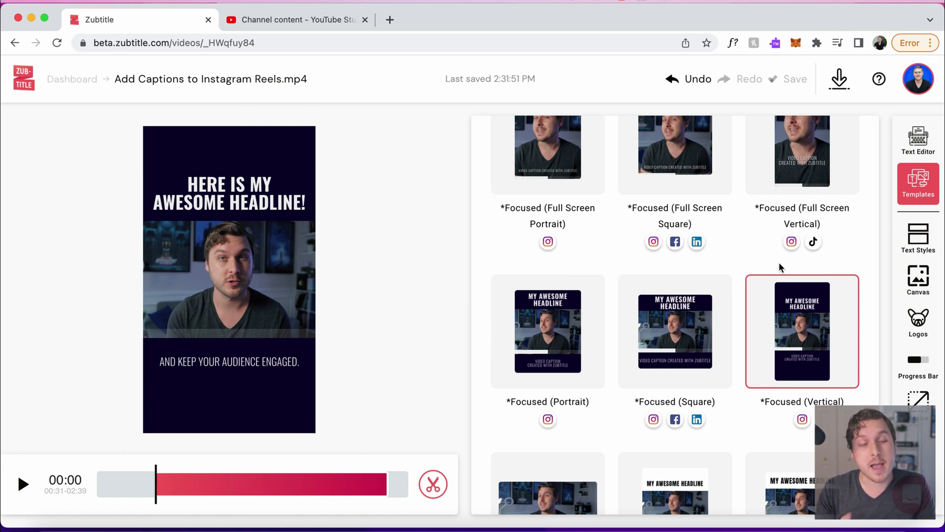
scroll(780, 266, "up", 7)
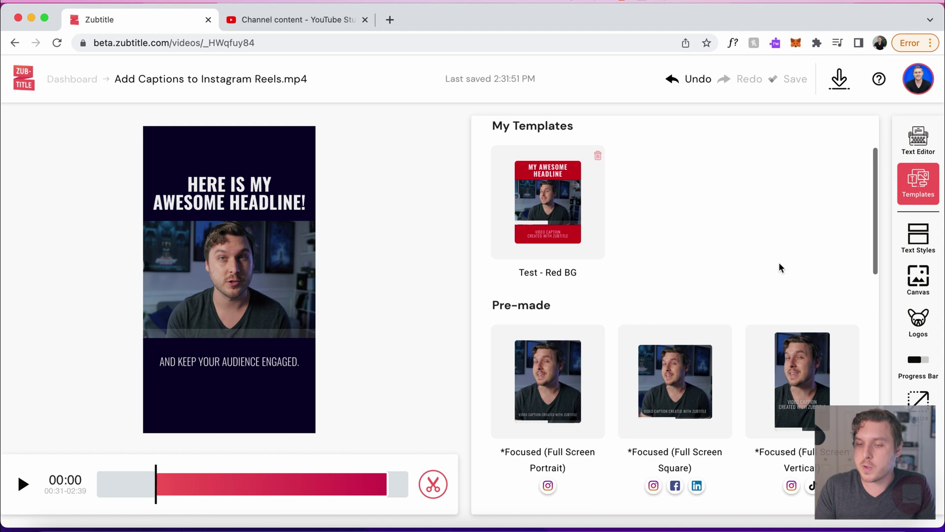
scroll(779, 266, "up", 2)
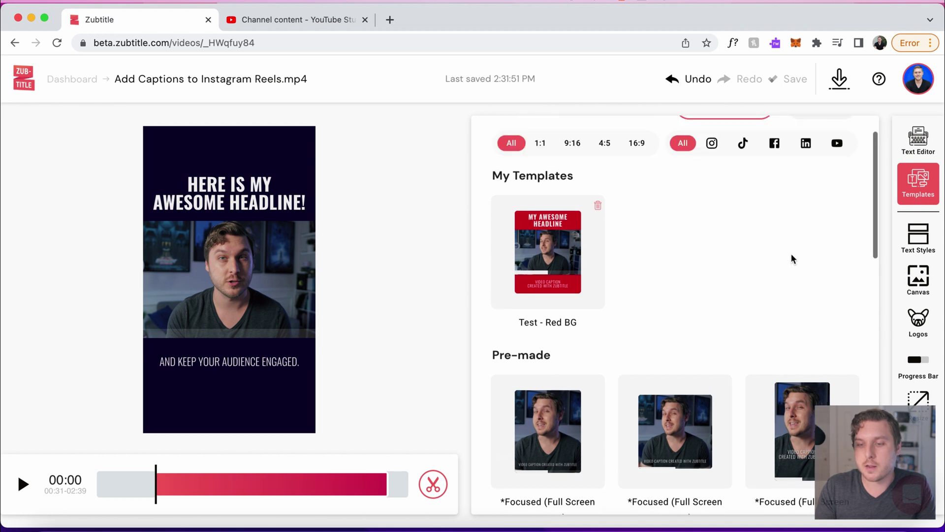
Step: Open Text Styles and collapse the Headline, Captions and Custom Fonts sections
left_click(927, 233)
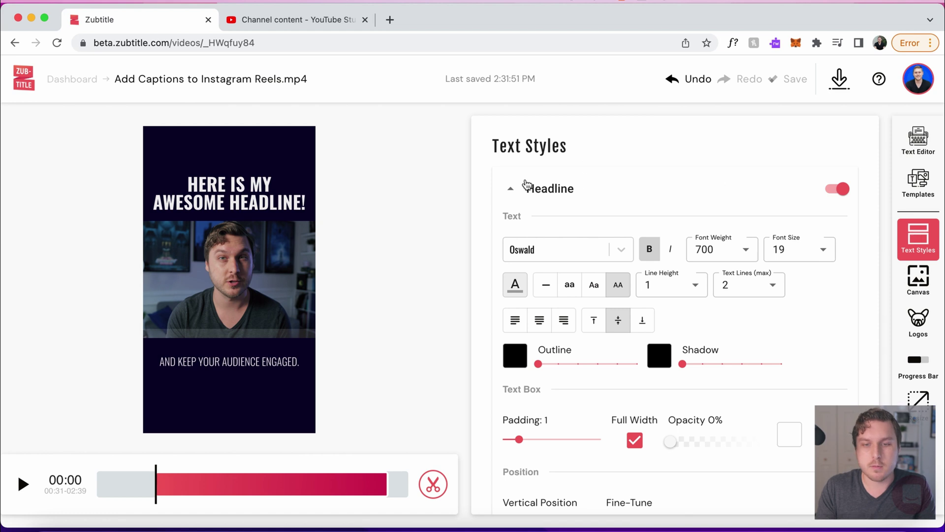
scroll(841, 315, "down", 1)
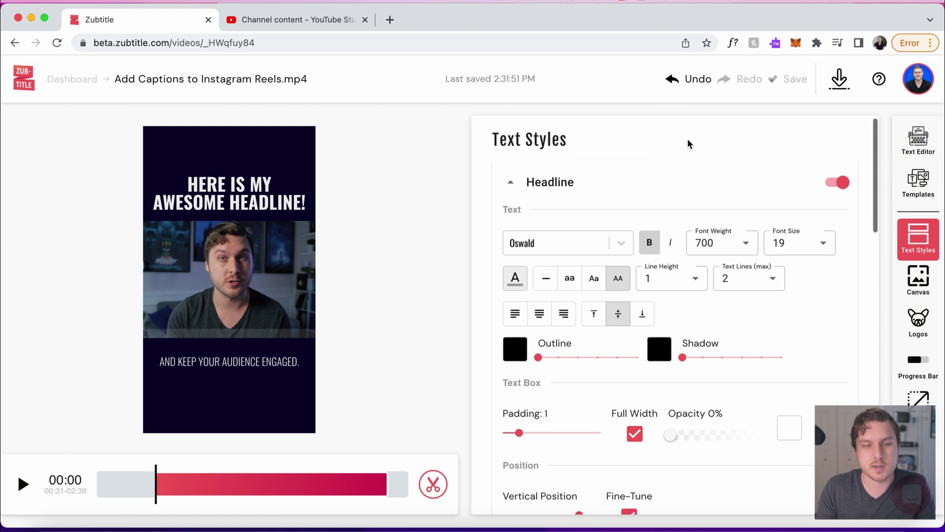
left_click(512, 185)
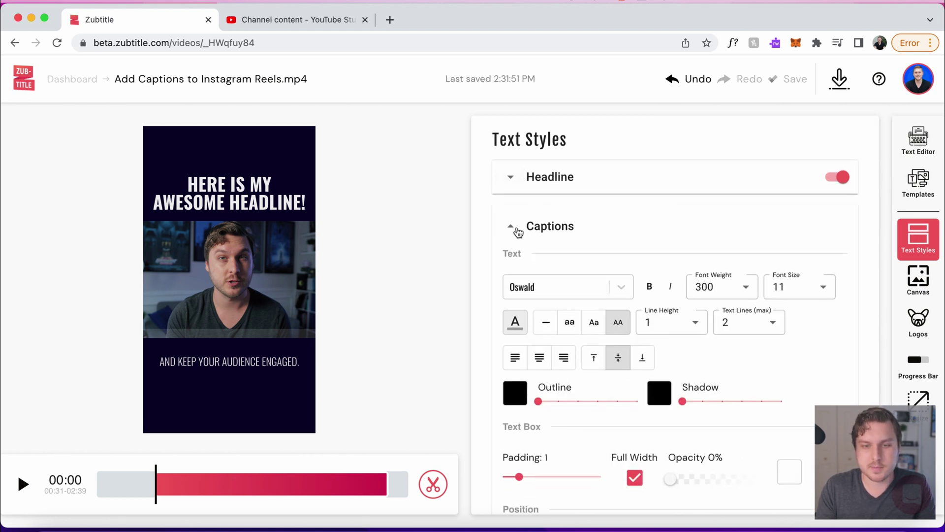
left_click(510, 227)
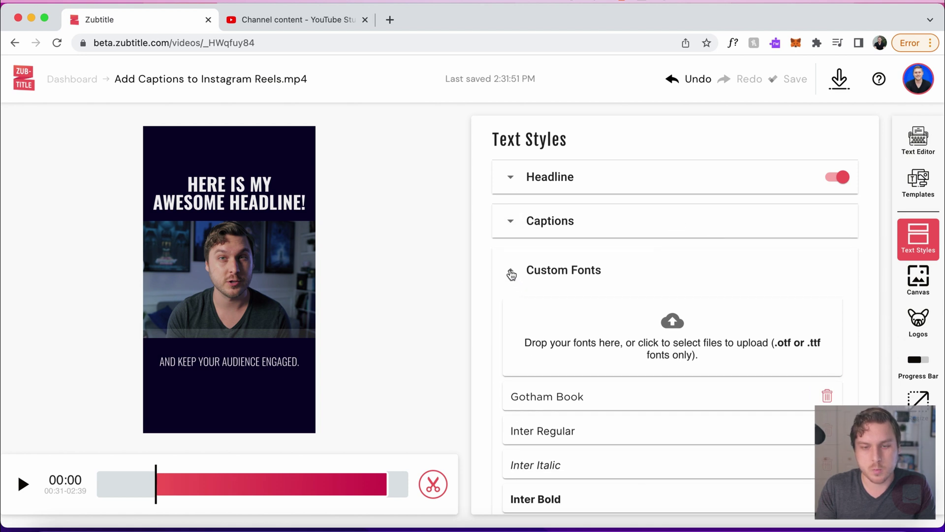
left_click(510, 270)
Step: Set the headline font to Passion One
left_click(507, 185)
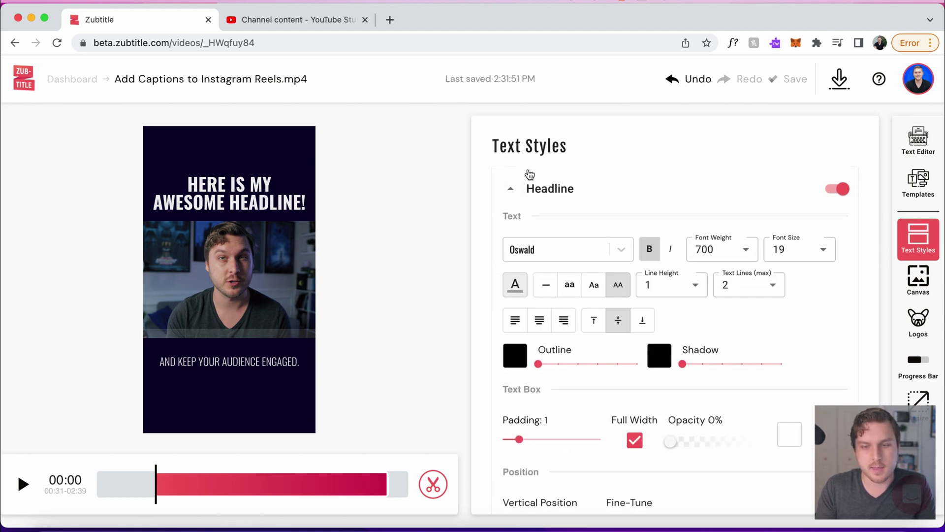
left_click(572, 247)
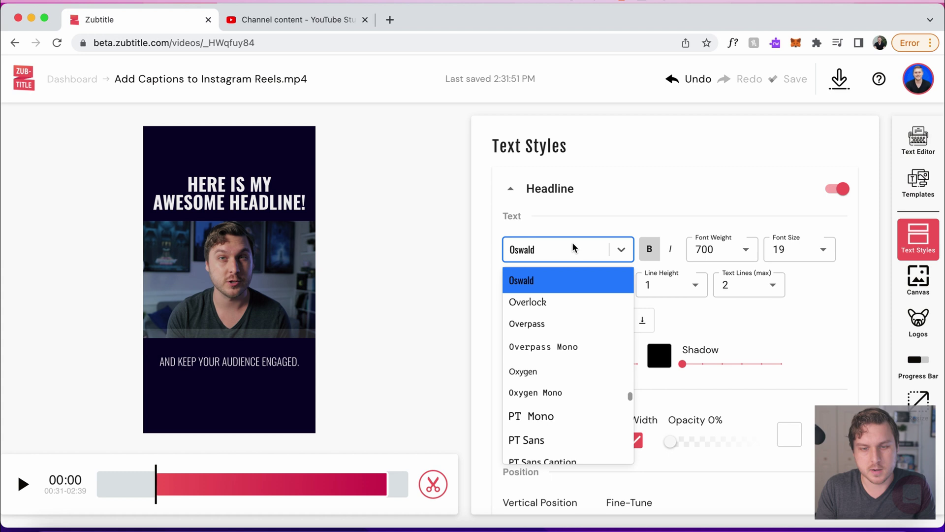
scroll(560, 351, "down", 8)
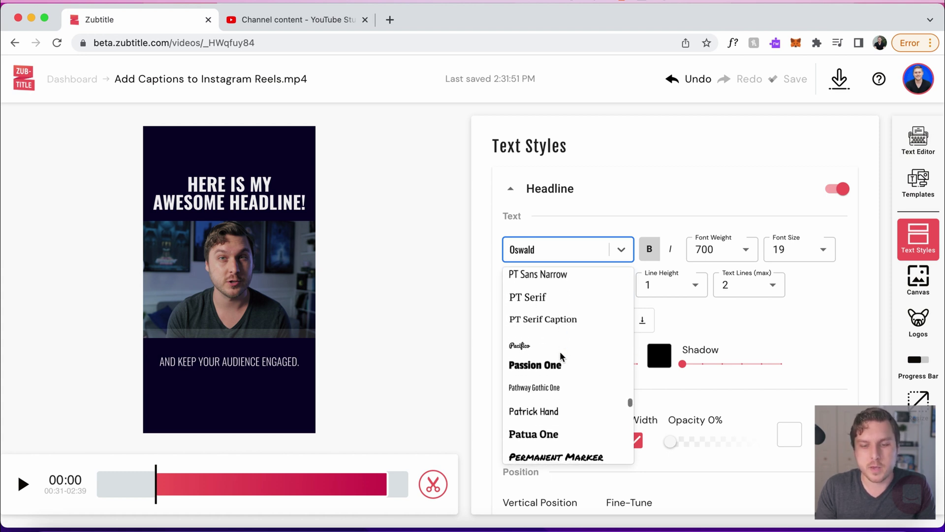
scroll(564, 374, "down", 1)
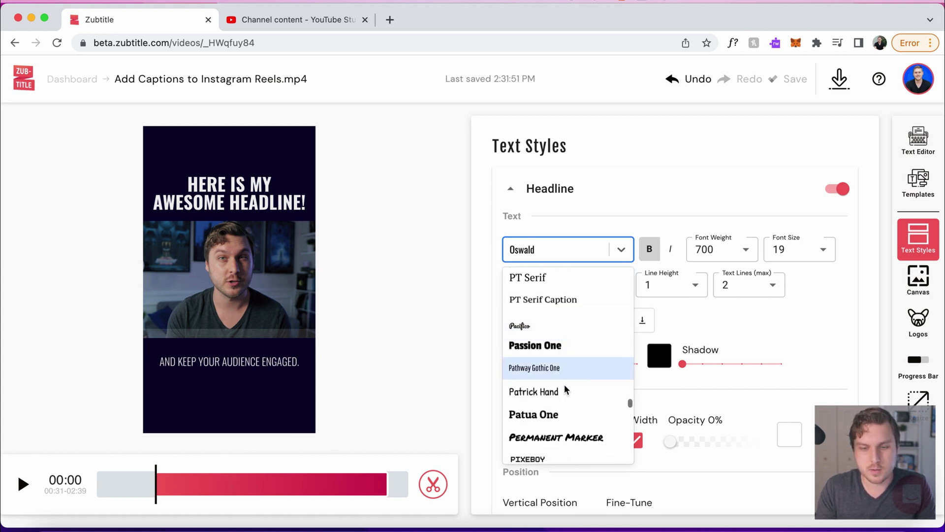
left_click(566, 346)
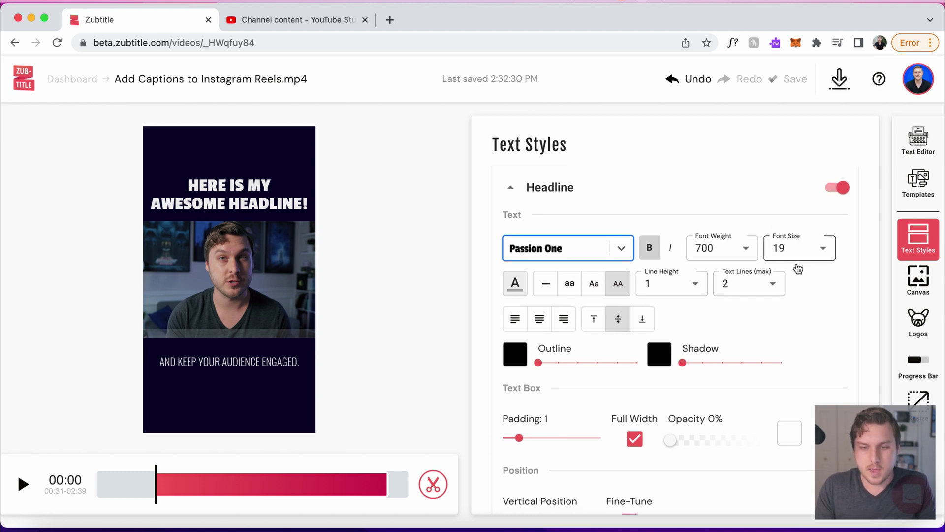
scroll(797, 267, "down", 2)
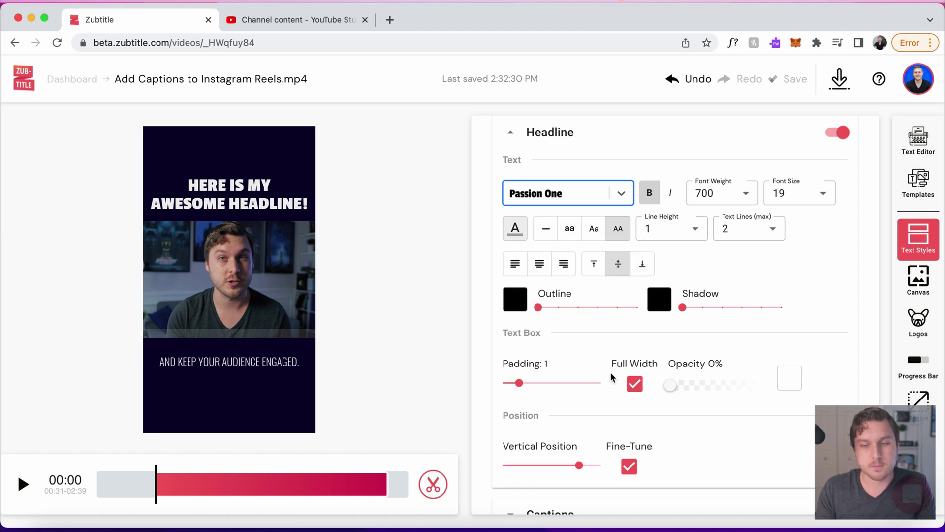
scroll(692, 361, "up", 3)
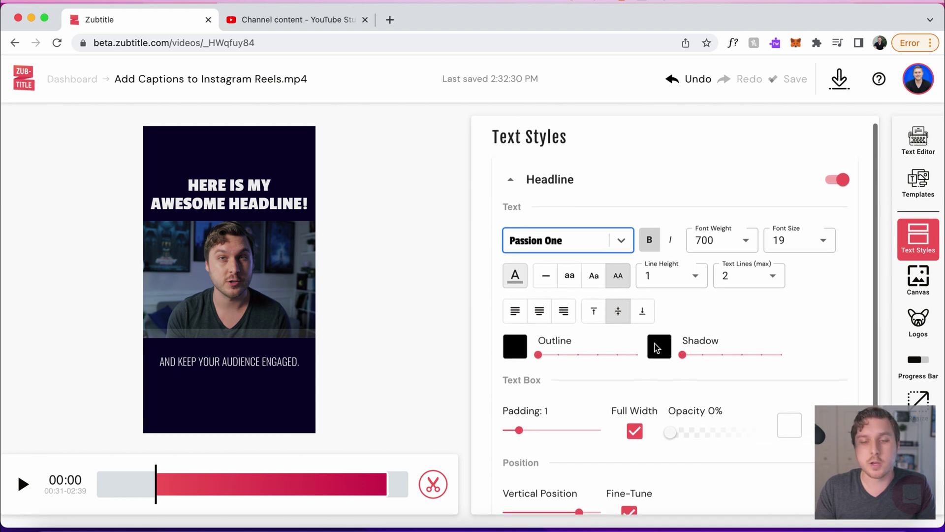
Step: Toggle the headline off and back on, then collapse its style settings
left_click(840, 189)
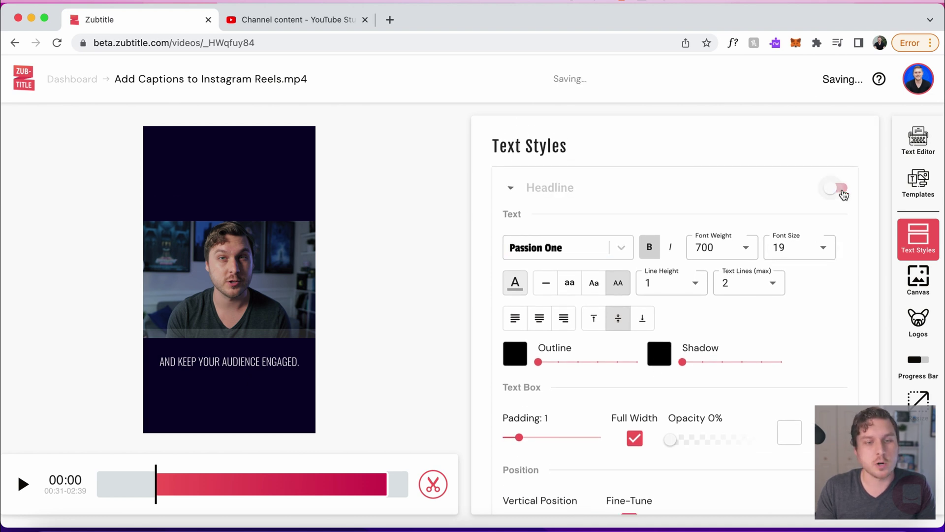
left_click(837, 184)
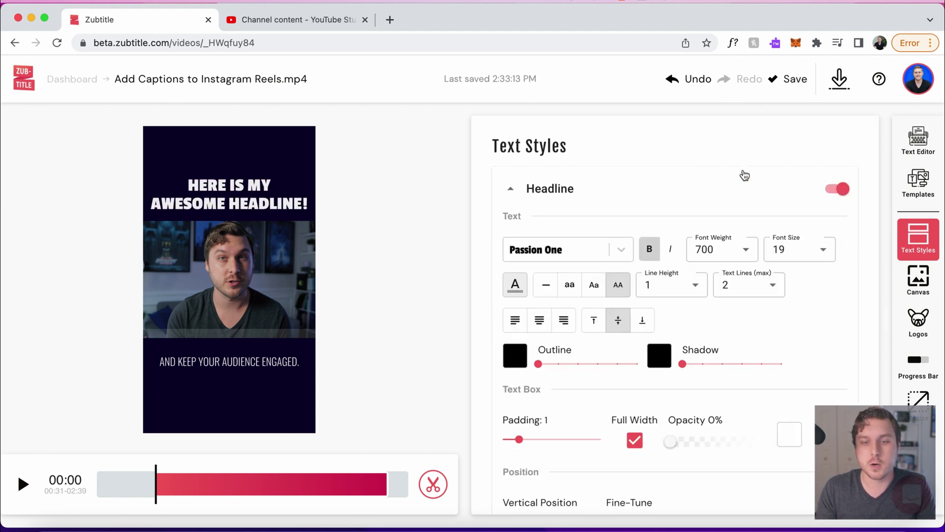
left_click(513, 192)
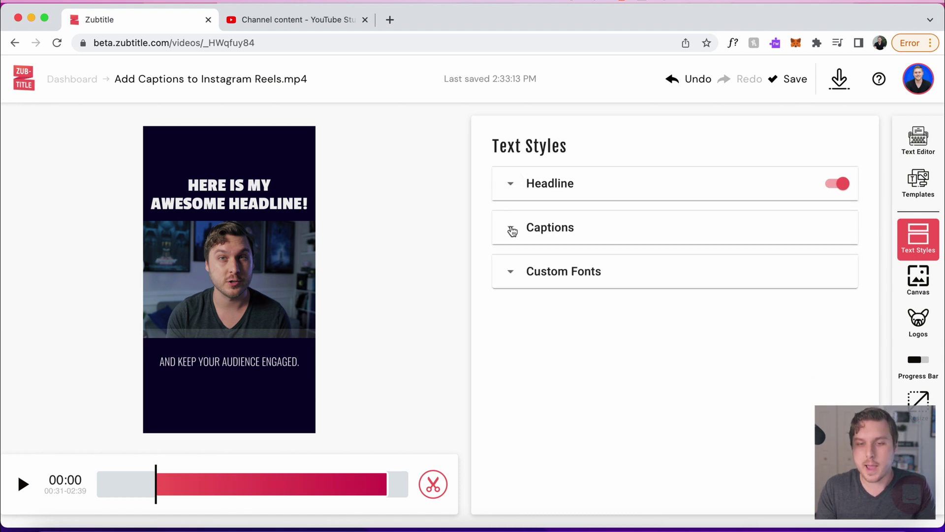
Step: Set the caption text box background opacity to 100%
left_click(510, 228)
scroll(610, 245, "down", 5)
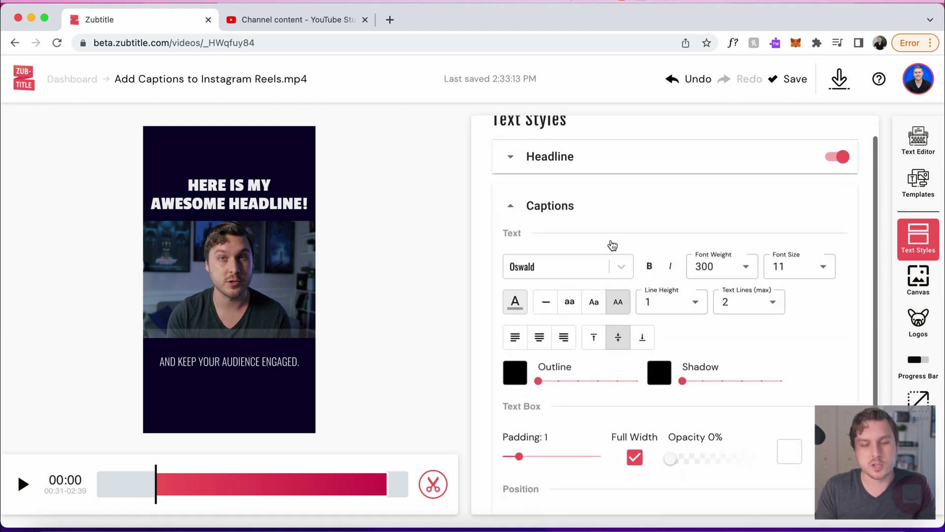
scroll(612, 244, "down", 2)
scroll(730, 231, "up", 4)
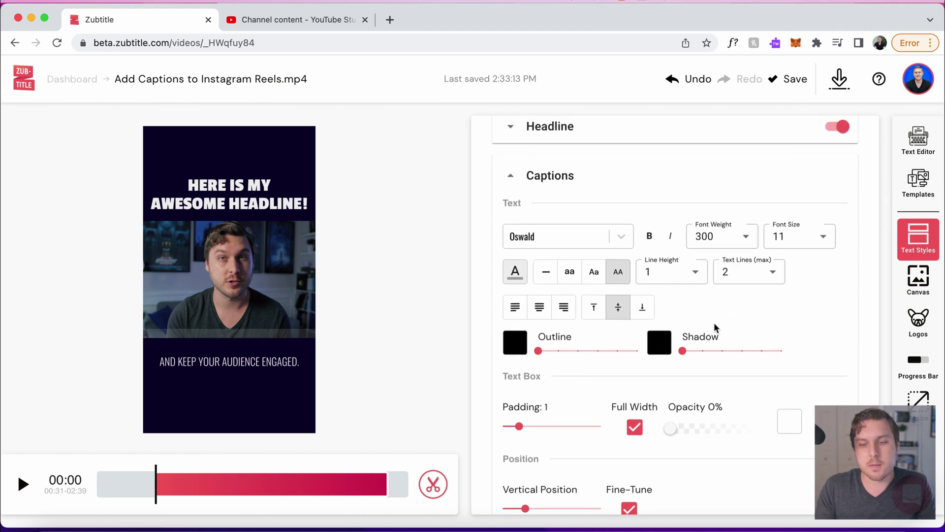
scroll(714, 323, "down", 2)
scroll(766, 308, "down", 1)
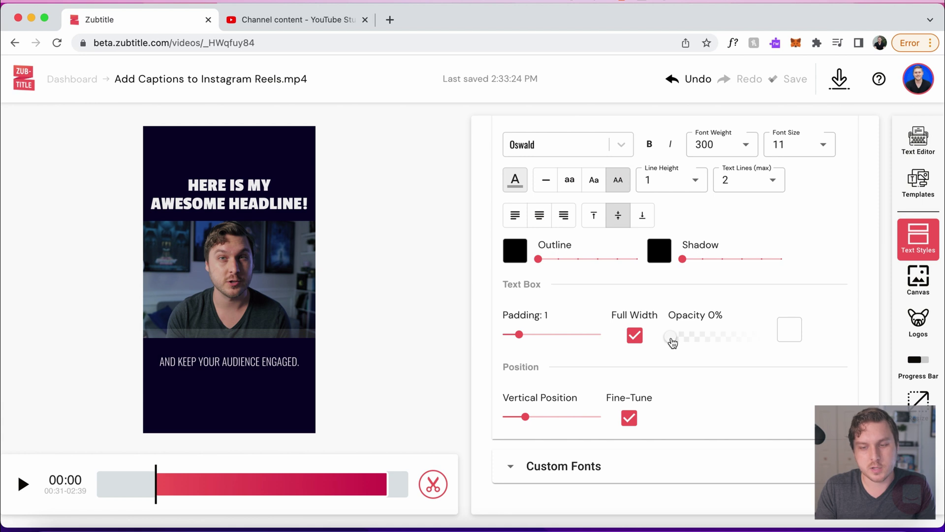
left_click(704, 337)
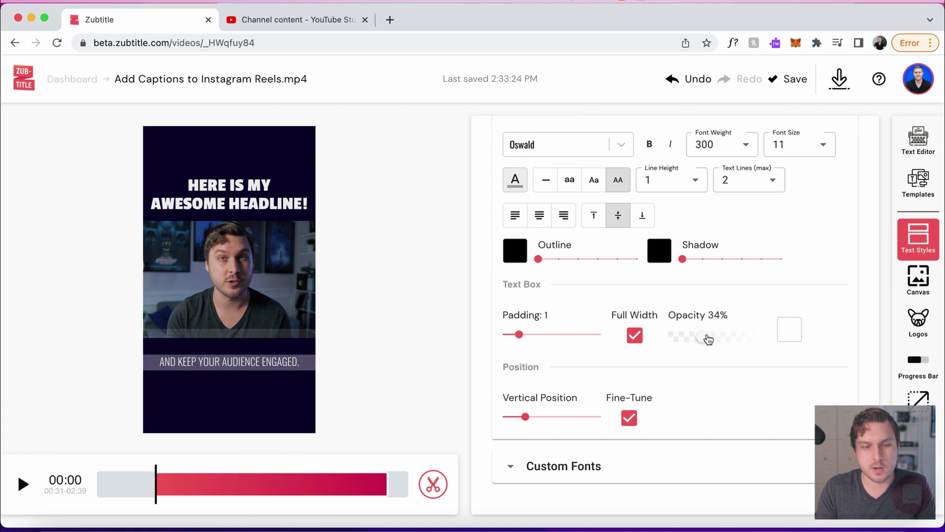
left_click_drag(708, 339, 717, 339)
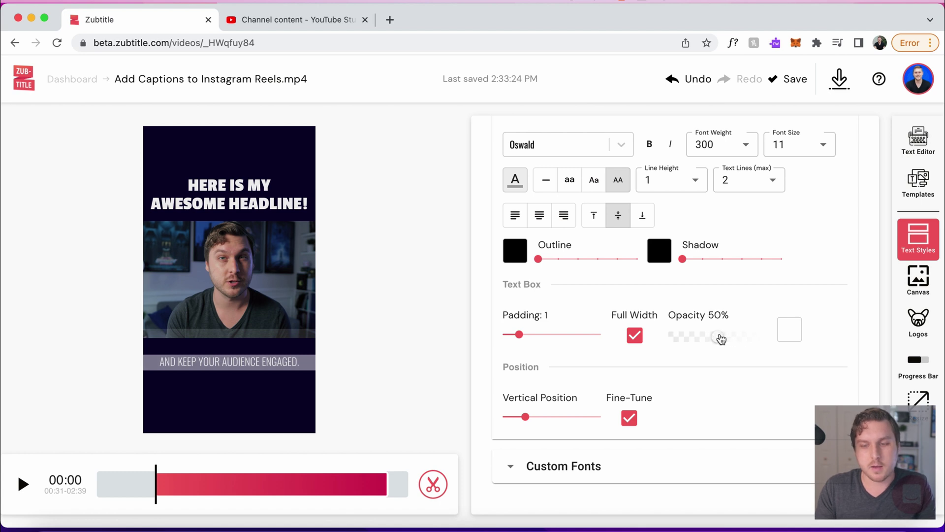
left_click(757, 338)
left_click(779, 339)
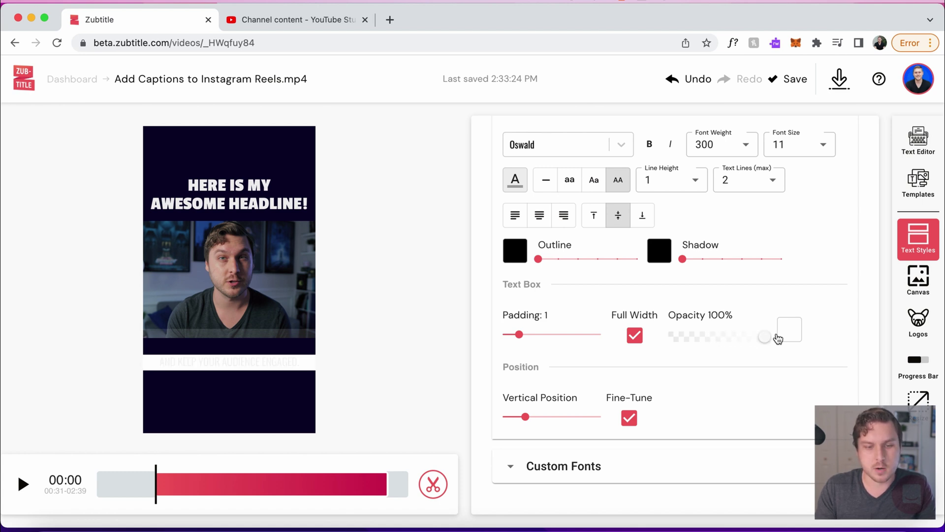
left_click(762, 344)
left_click(783, 344)
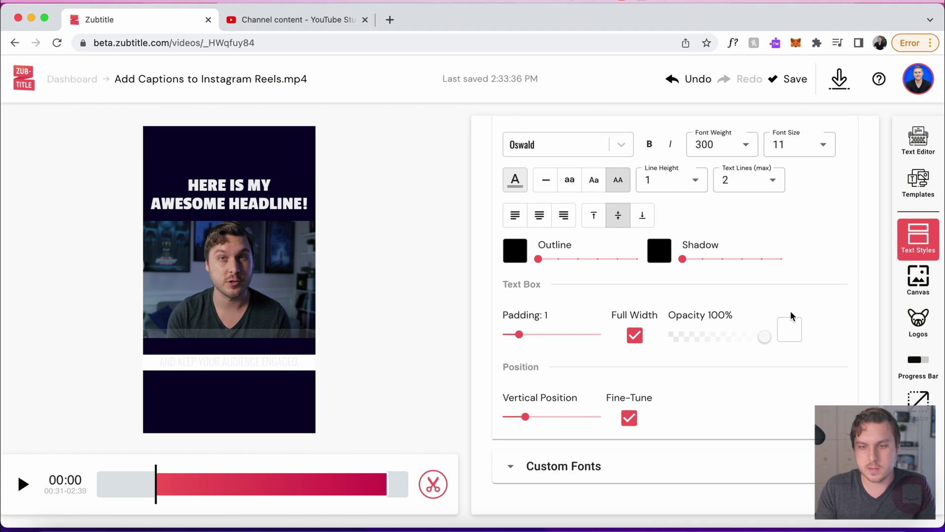
Step: Make the caption text blue (4A90E2)
scroll(790, 312, "up", 1)
scroll(790, 311, "up", 2)
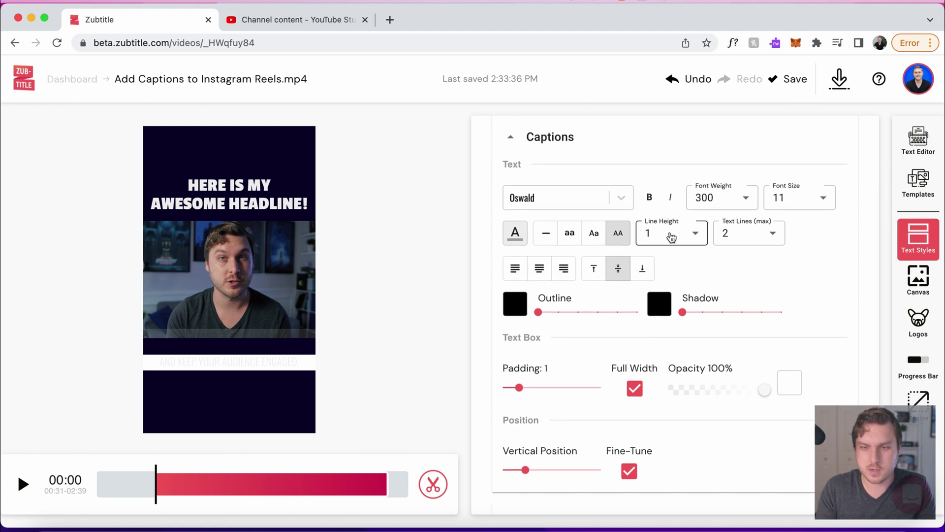
left_click(515, 238)
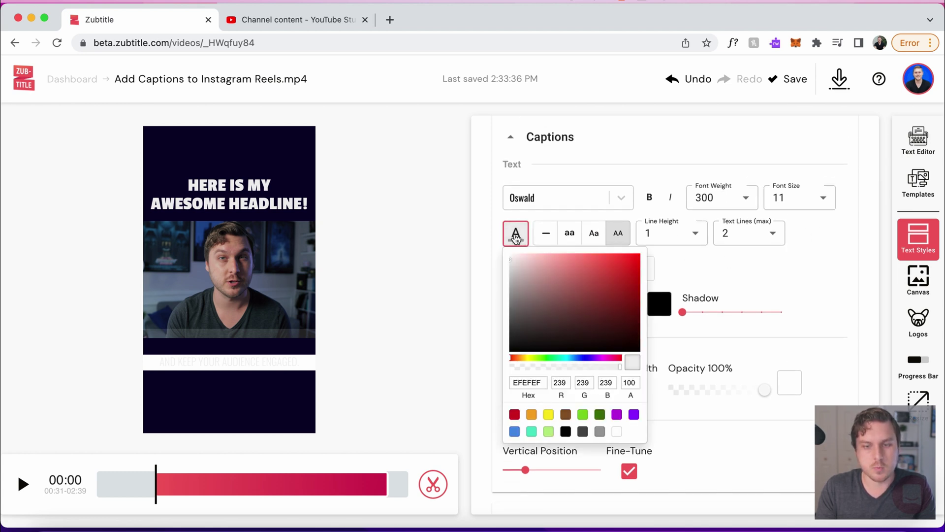
left_click(515, 432)
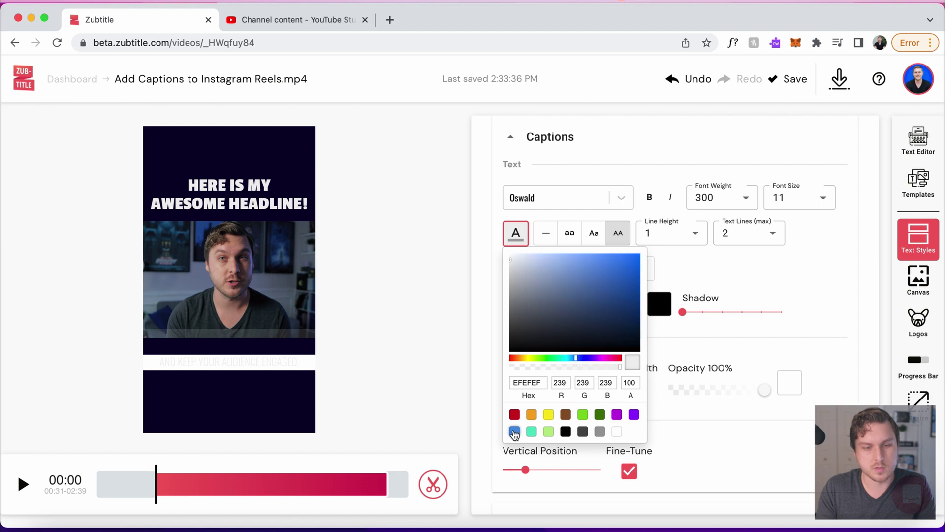
Step: Turn off Full Width so the caption box fits its text, and set padding to 3
left_click(817, 295)
scroll(817, 296, "down", 2)
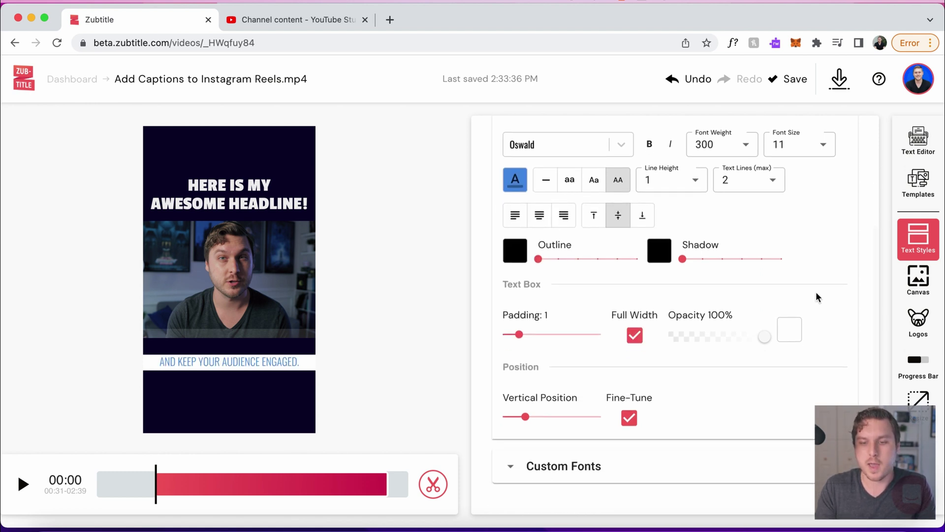
left_click(635, 337)
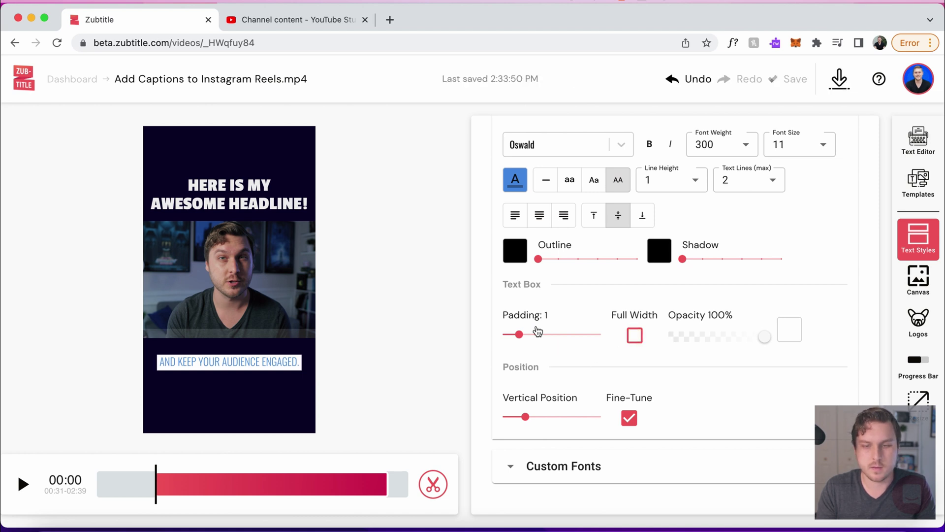
scroll(688, 245, "up", 1)
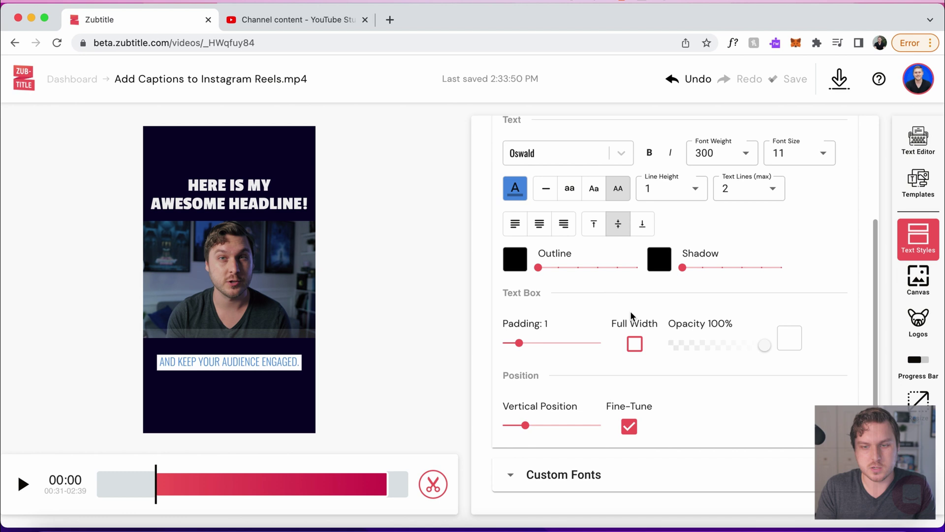
left_click_drag(522, 347, 552, 345)
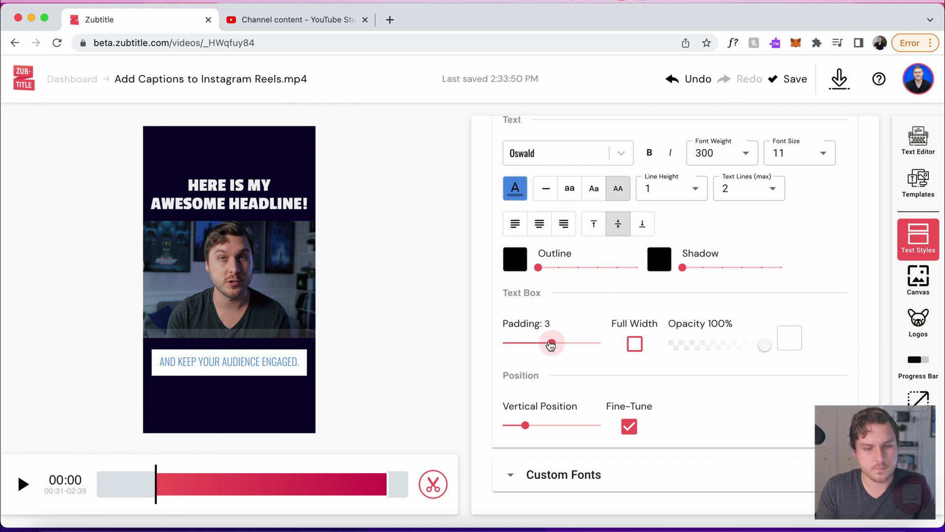
Step: Set the caption font weight to 400
scroll(708, 344, "up", 1)
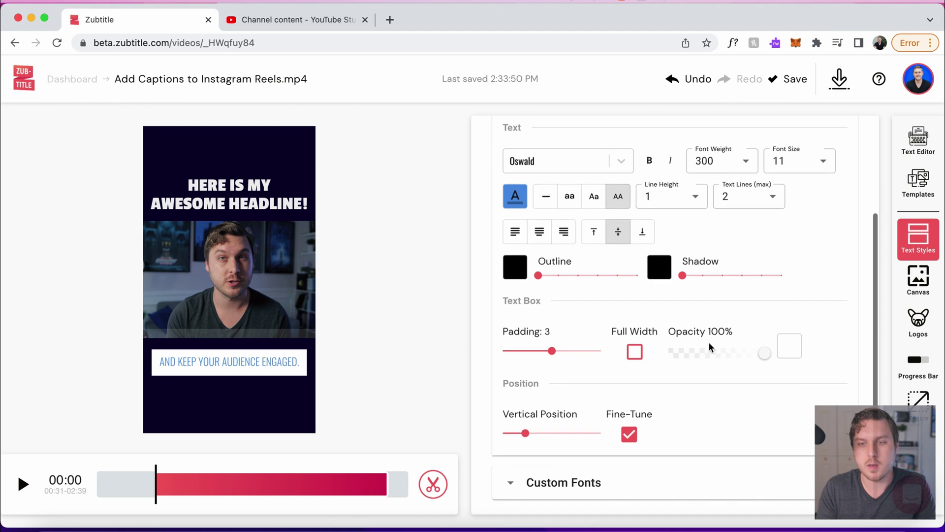
left_click(747, 166)
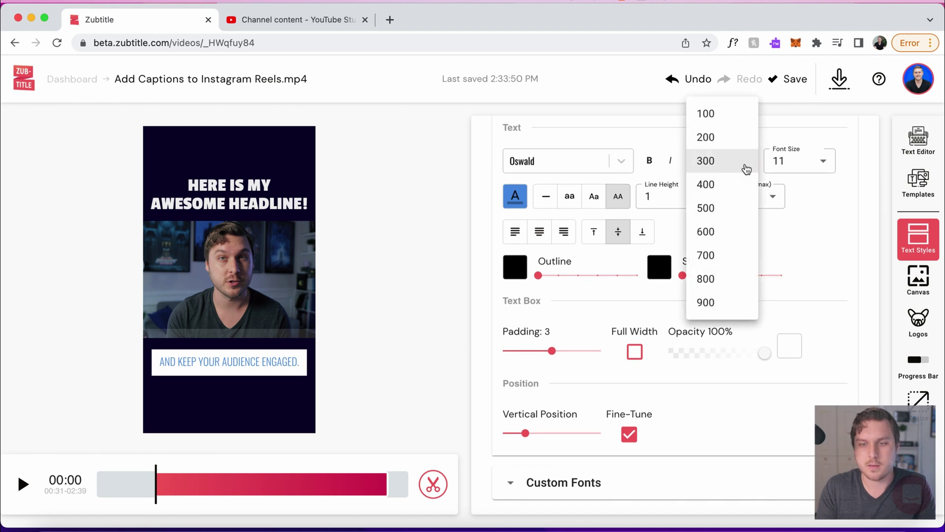
left_click(719, 212)
left_click(749, 168)
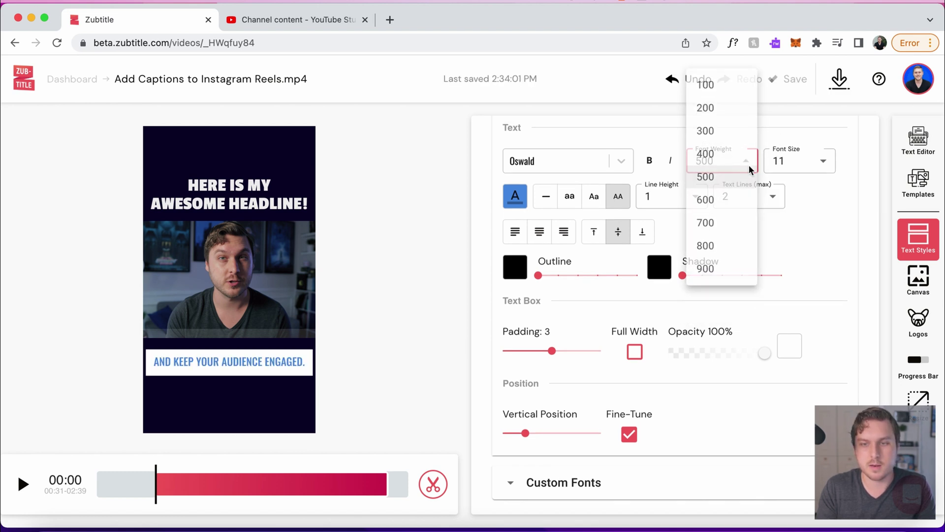
left_click(725, 148)
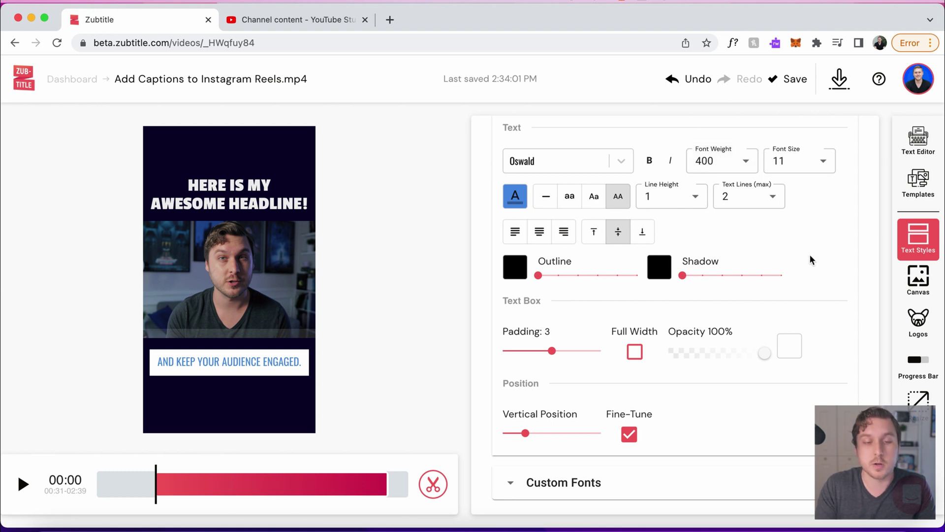
Step: Play the reel preview and pause at about 00:10 to review the blue boxed captions
left_click(22, 485)
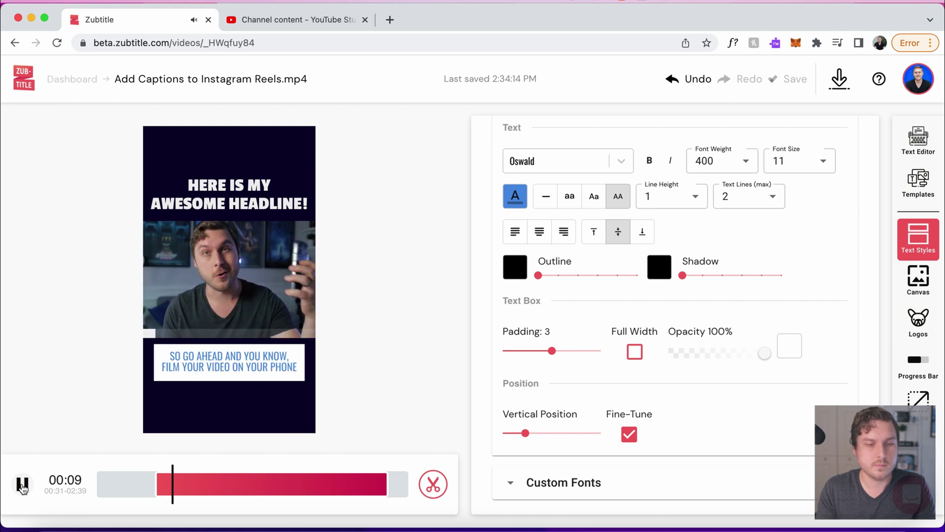
left_click(22, 485)
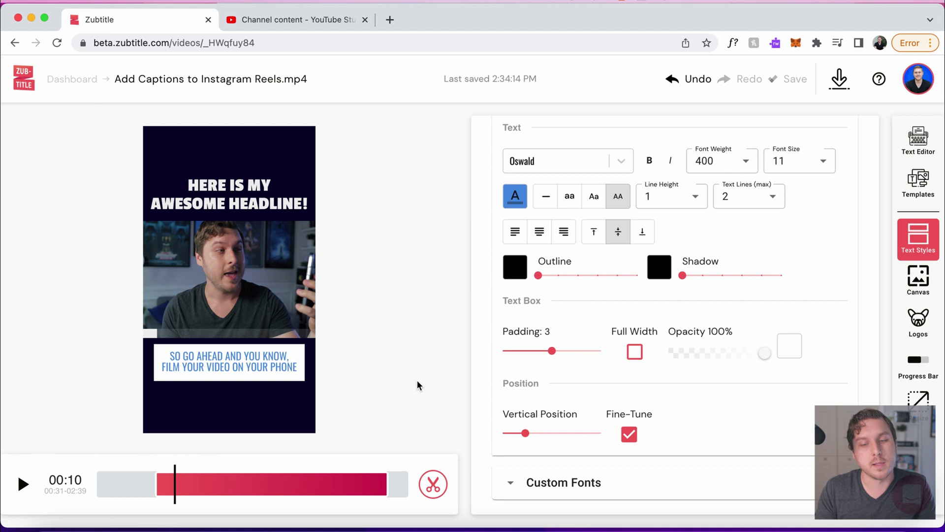
Step: Set Text Lines (max) to 1 in the Captions section of Text Styles
scroll(673, 314, "up", 1)
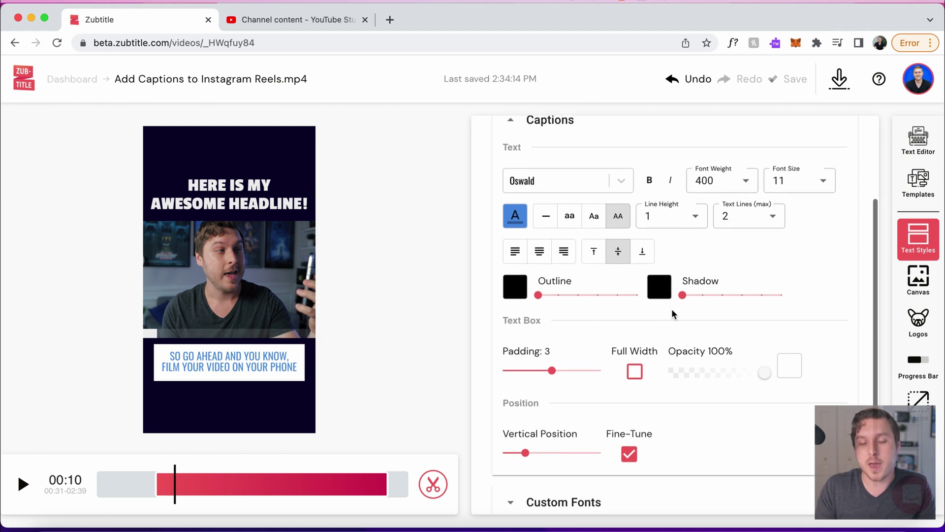
left_click(927, 138)
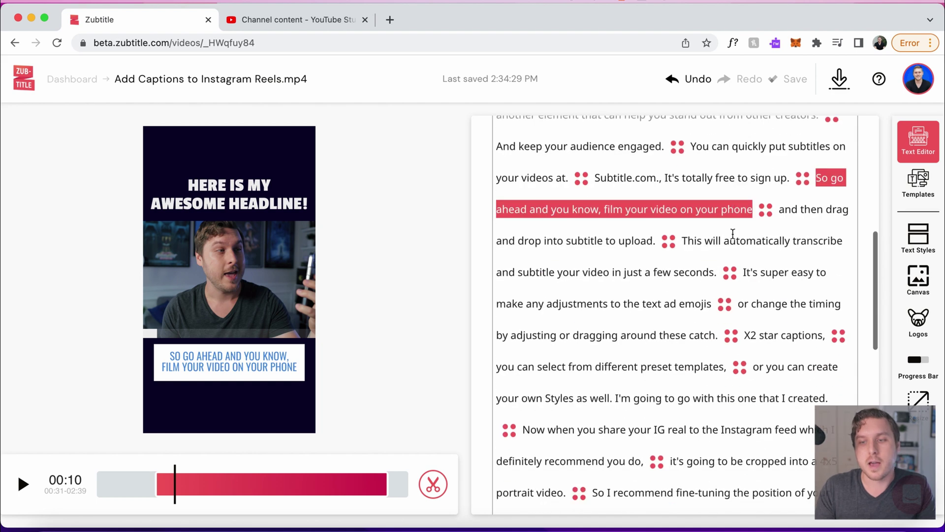
left_click(926, 248)
scroll(815, 317, "down", 5)
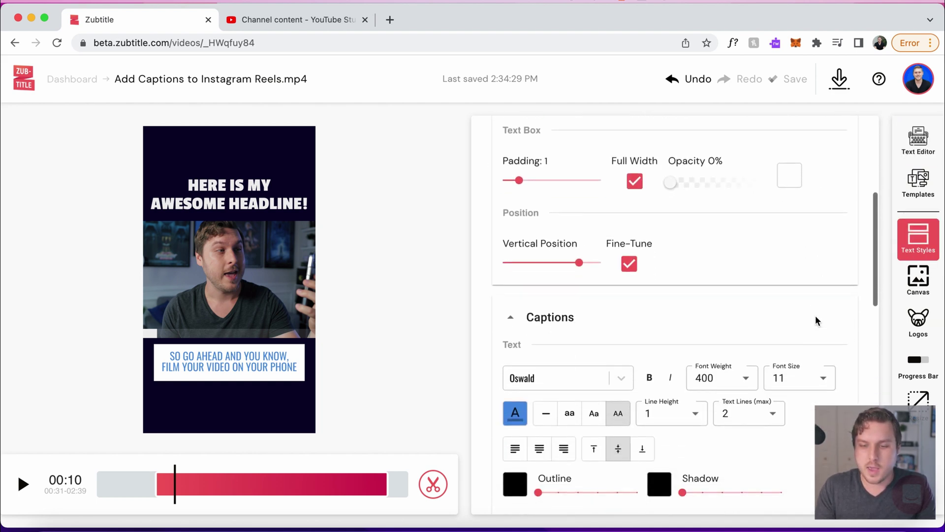
scroll(815, 315, "down", 5)
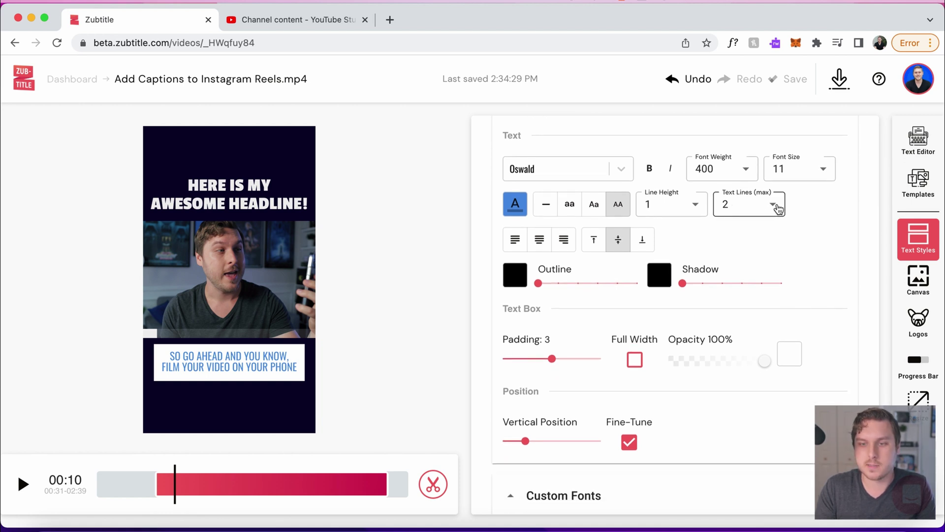
left_click(778, 209)
left_click(740, 182)
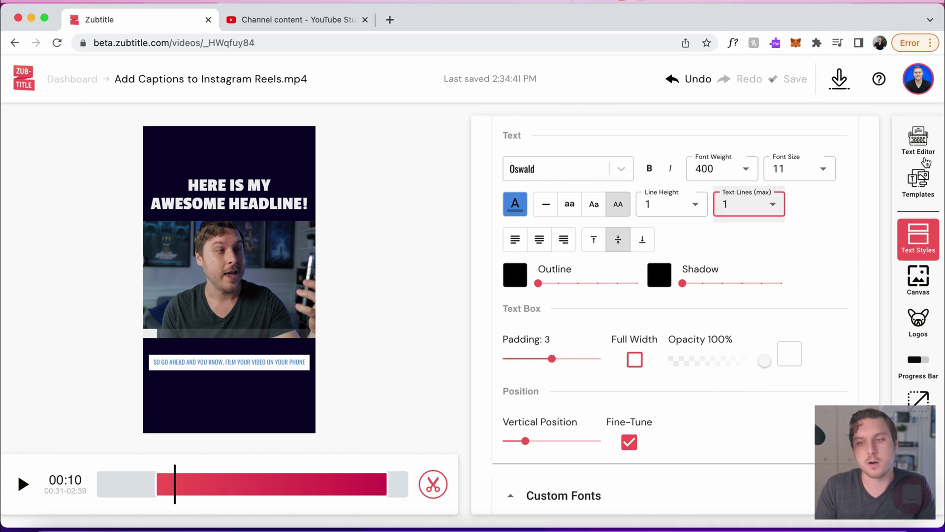
Step: Split the caption after "know," so "film your video on your phone" stands alone
left_click(923, 141)
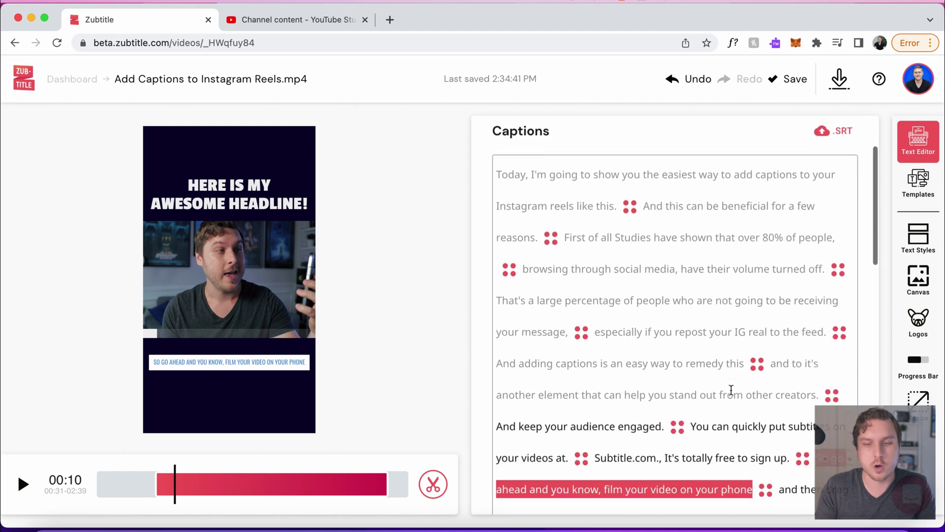
left_click(604, 261)
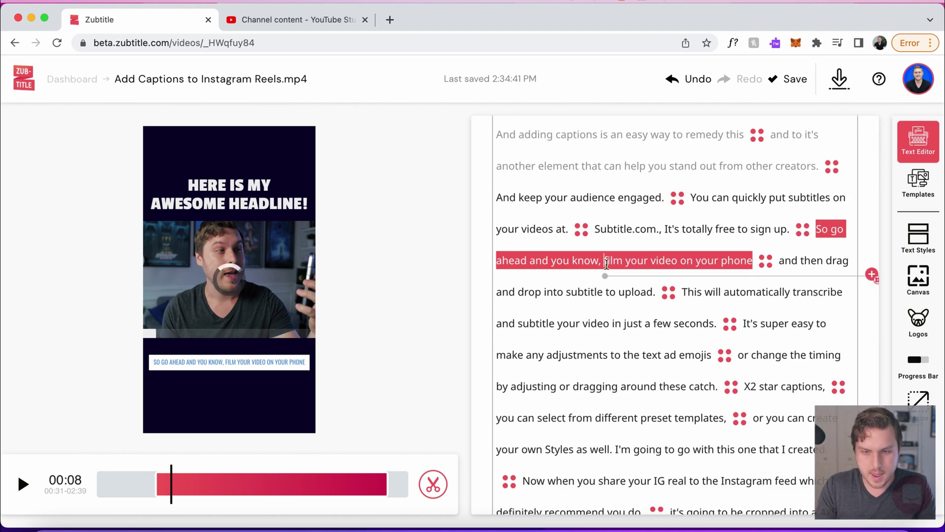
left_click(871, 274)
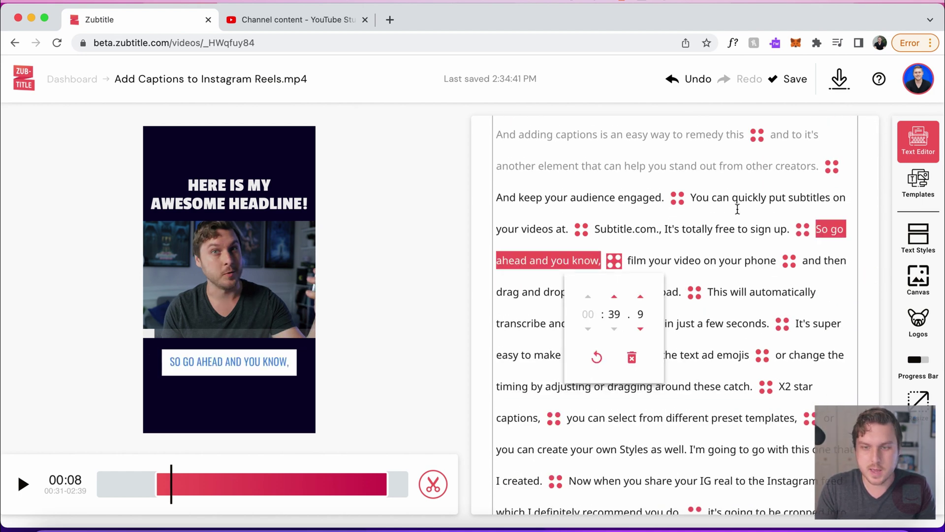
left_click(765, 230)
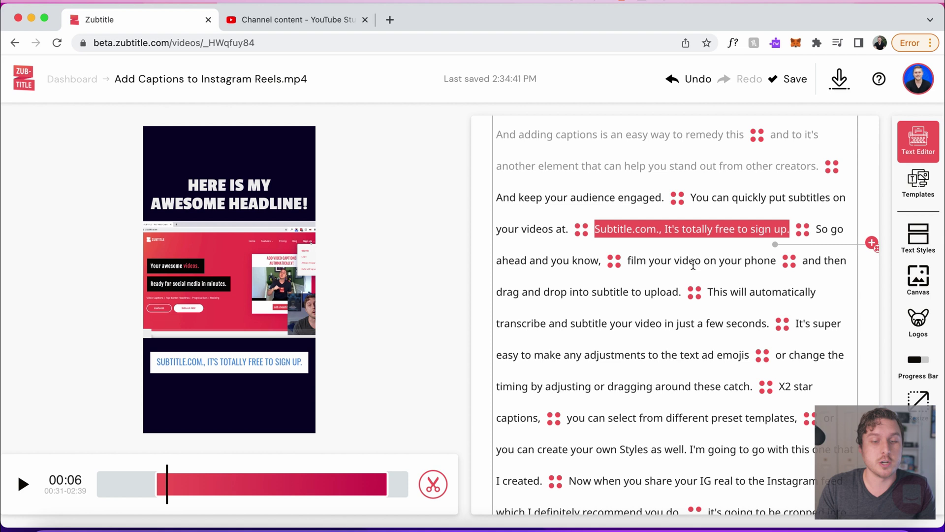
Step: Return to the Text Styles panel showing the caption settings
scroll(768, 330, "up", 1)
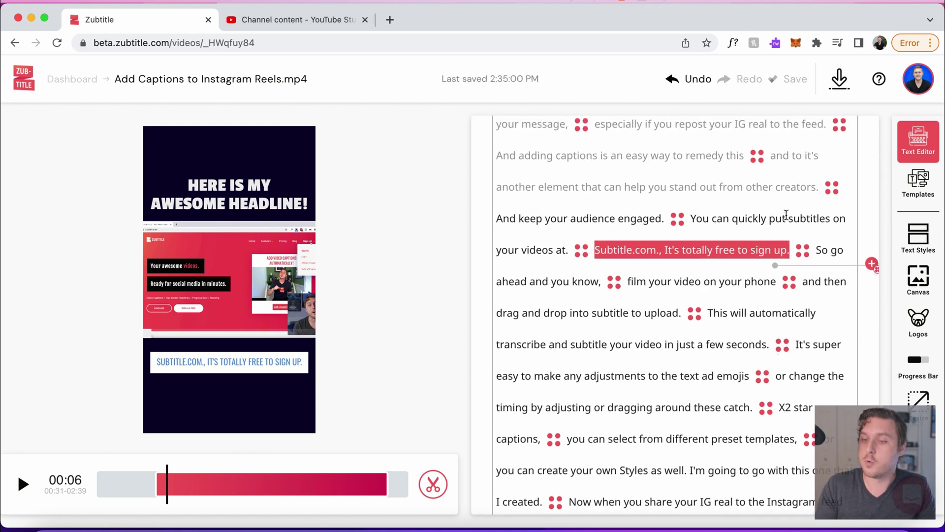
left_click(920, 236)
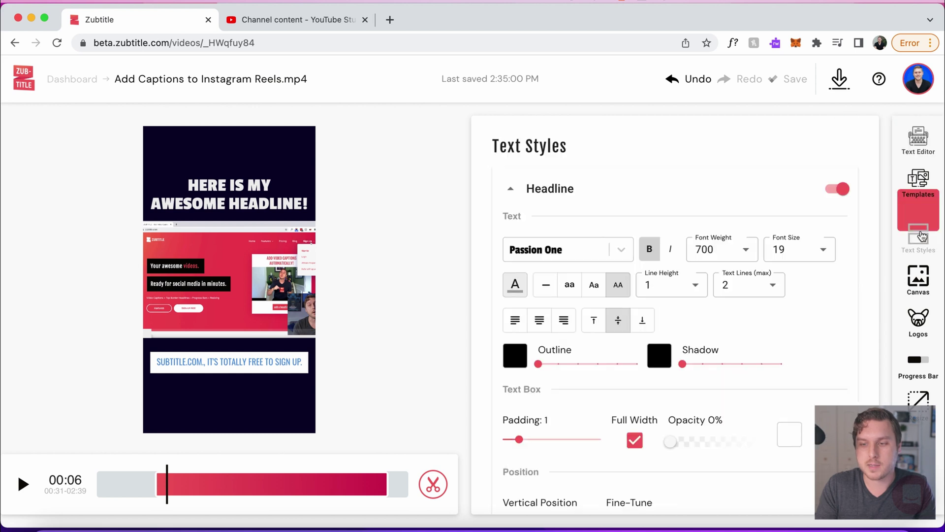
scroll(823, 249, "down", 5)
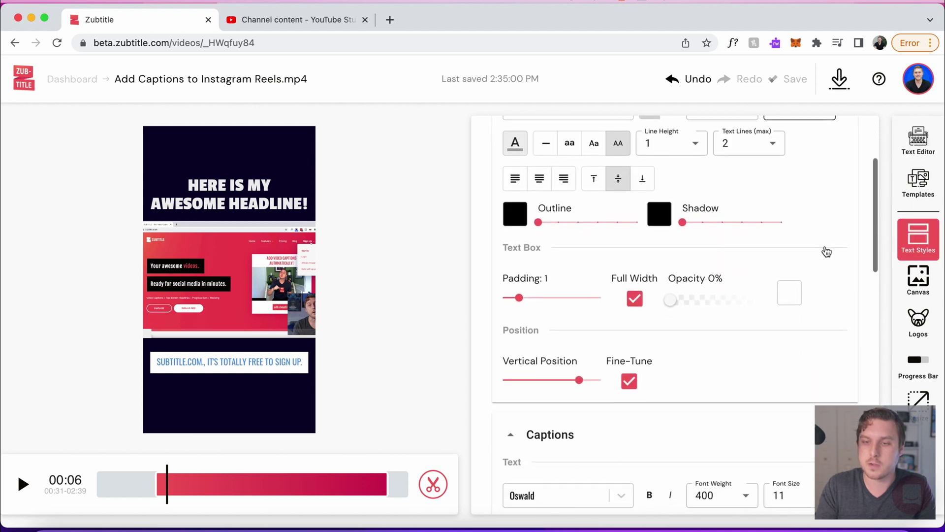
Step: Test the Canvas Video Zoom slider, ending with the video zoomed back out to fit
left_click(918, 281)
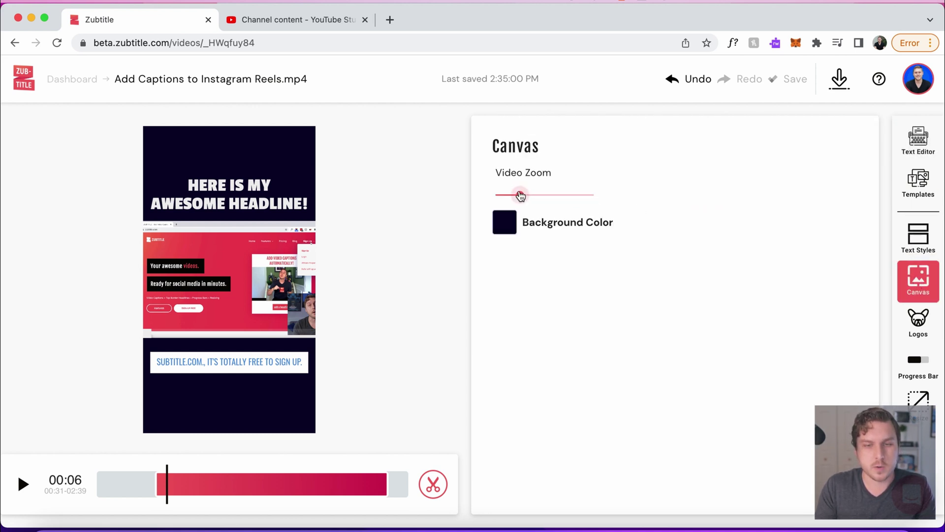
left_click_drag(520, 195, 535, 196)
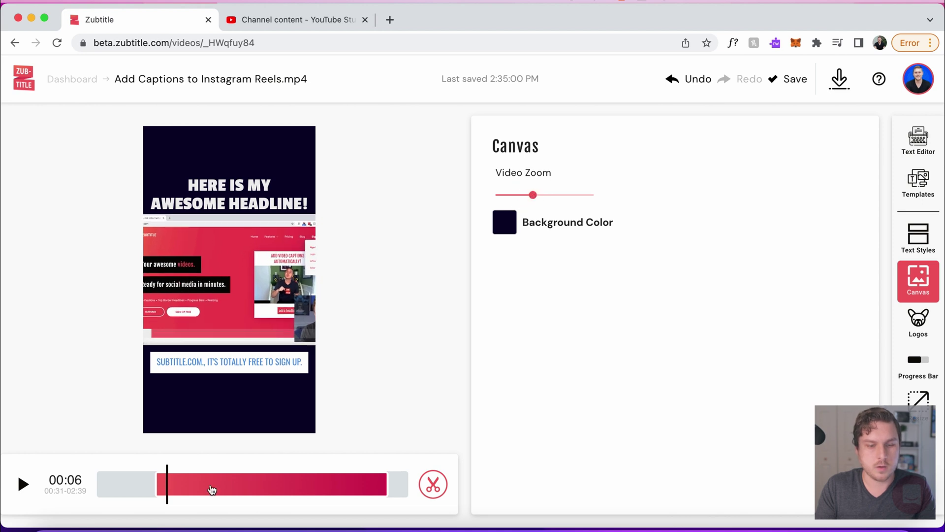
left_click(179, 486)
left_click(198, 487)
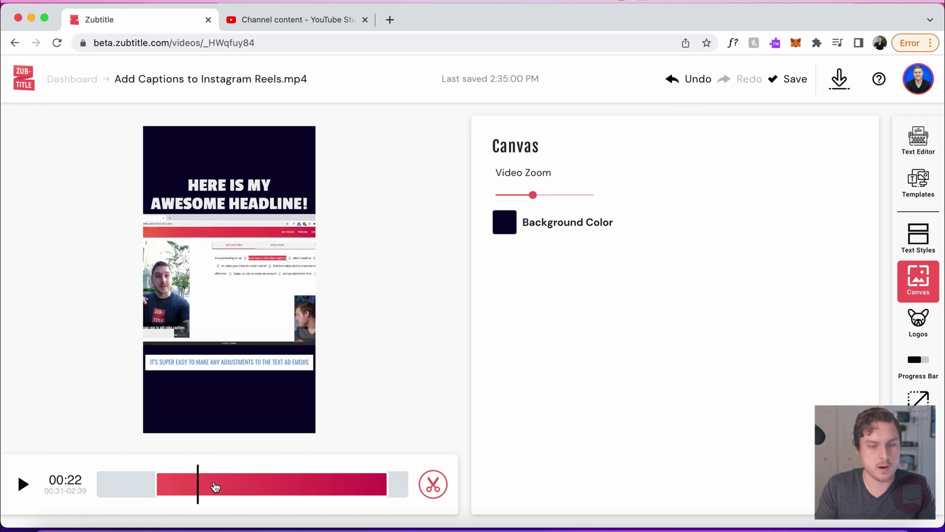
left_click(160, 486)
left_click_drag(533, 195, 536, 197)
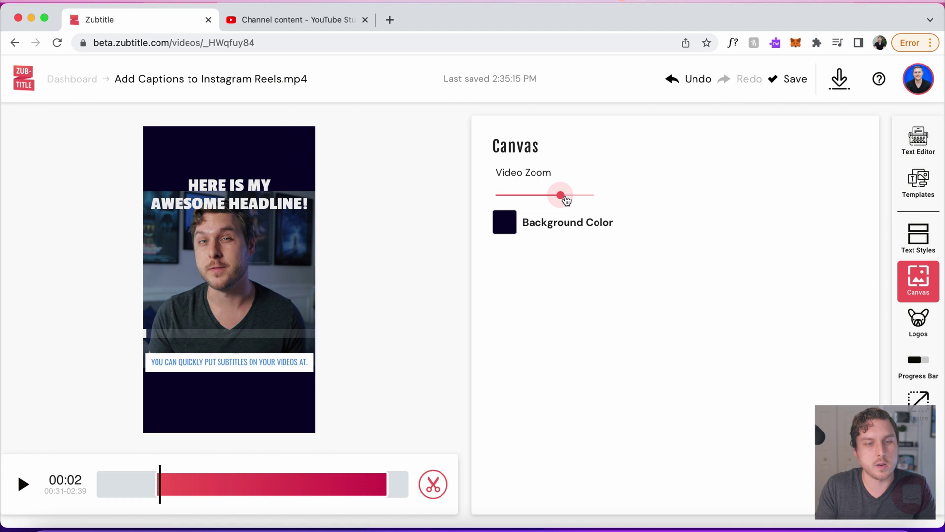
left_click_drag(565, 198, 674, 211)
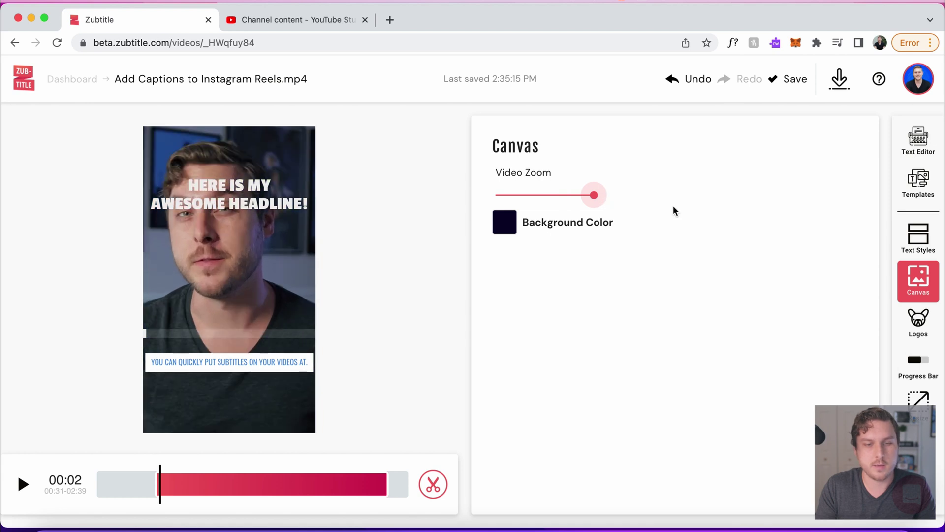
left_click_drag(594, 196, 520, 206)
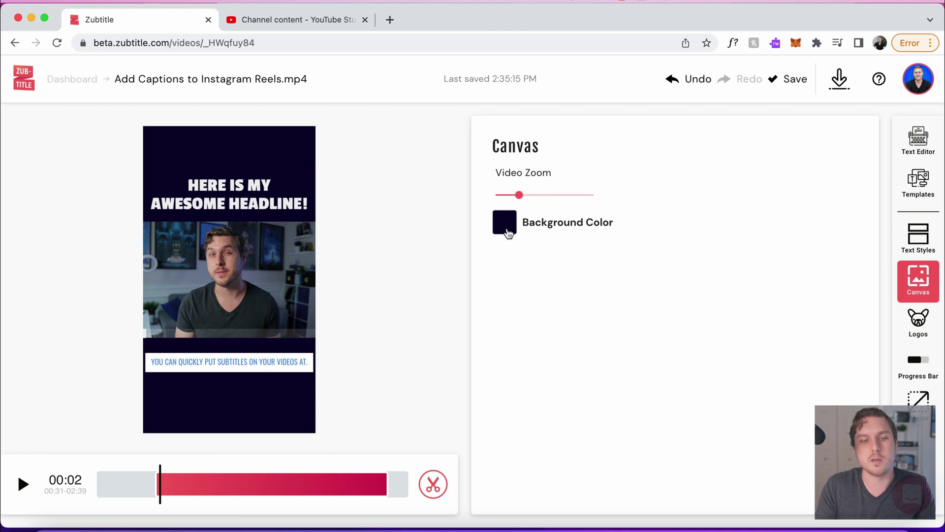
Step: Change the canvas background colour to blue 4A90E2
left_click(507, 229)
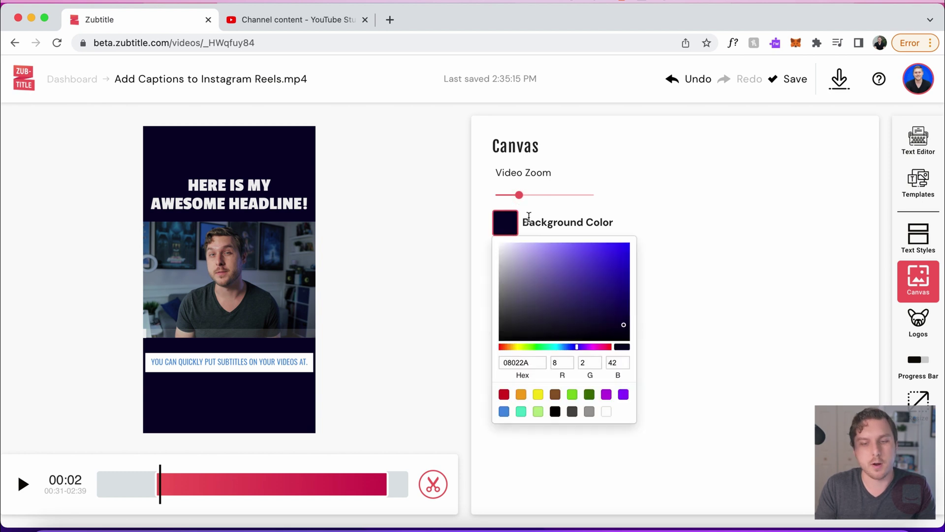
left_click(504, 411)
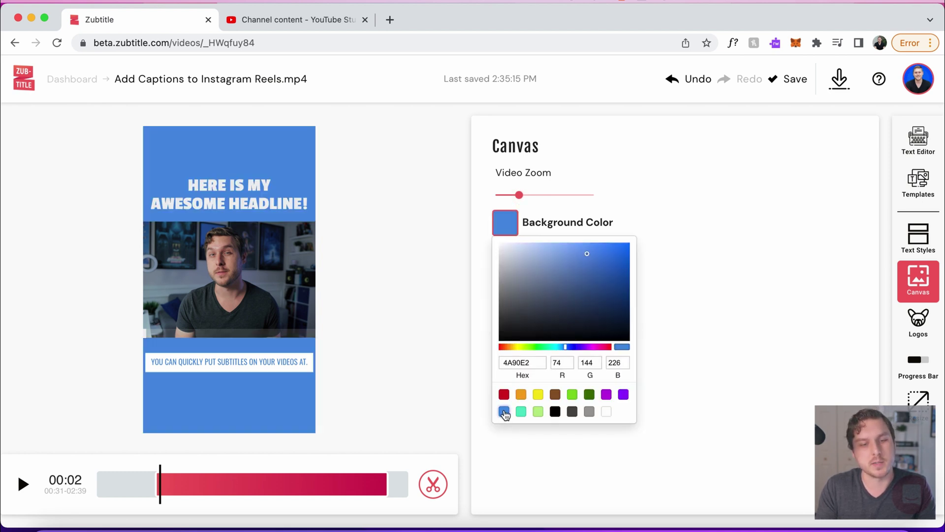
left_click(726, 338)
left_click(926, 332)
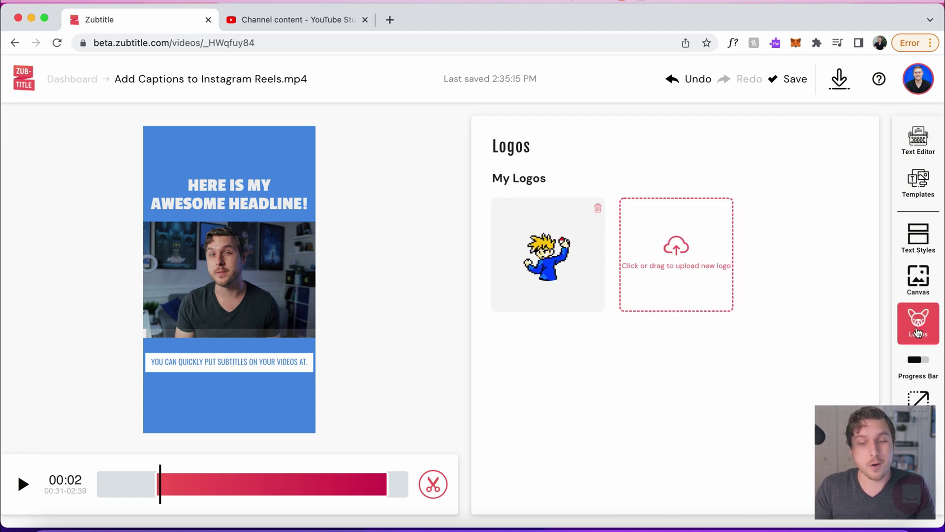
Step: Upload the flat red Z logo PNG and place it at the video's upper right
left_click(715, 260)
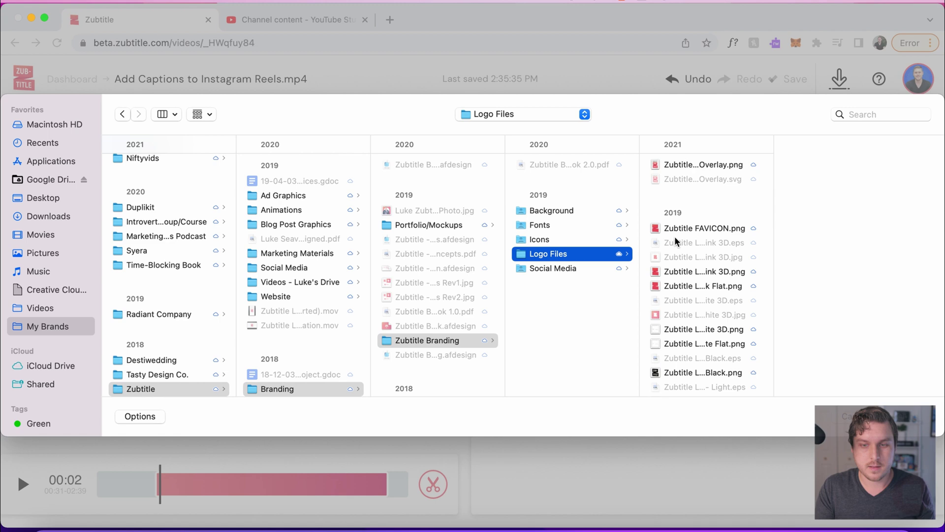
double_click(707, 286)
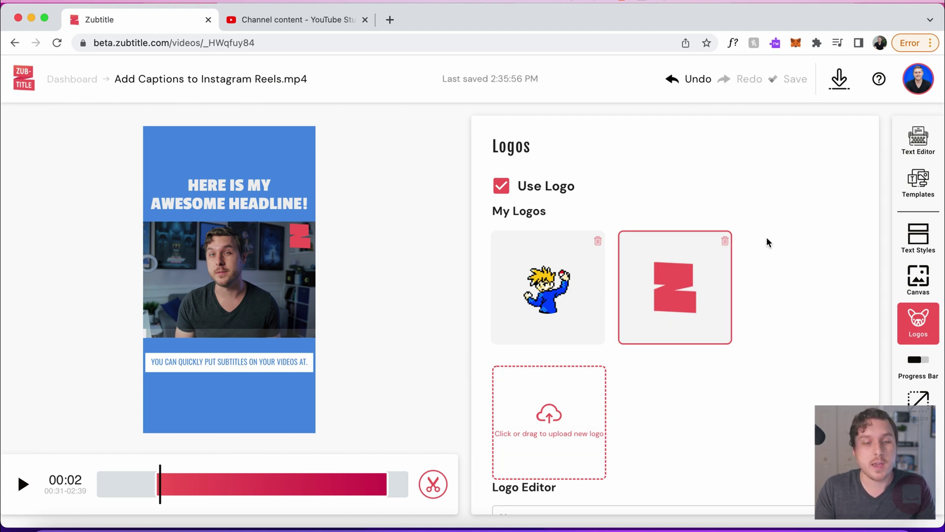
mouse_move(299, 243)
left_mouse_down()
mouse_move(213, 268)
mouse_move(309, 309)
mouse_move(308, 241)
mouse_move(290, 248)
left_mouse_up()
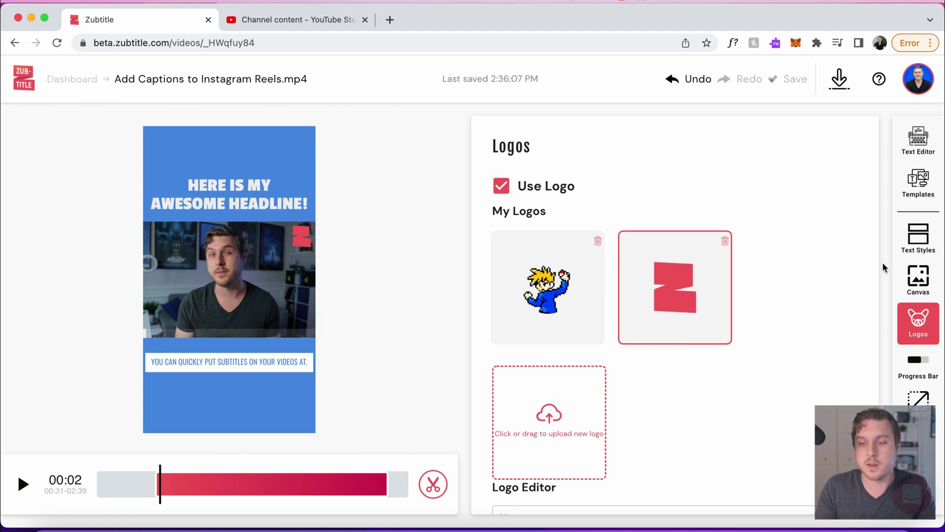
scroll(832, 230, "down", 1)
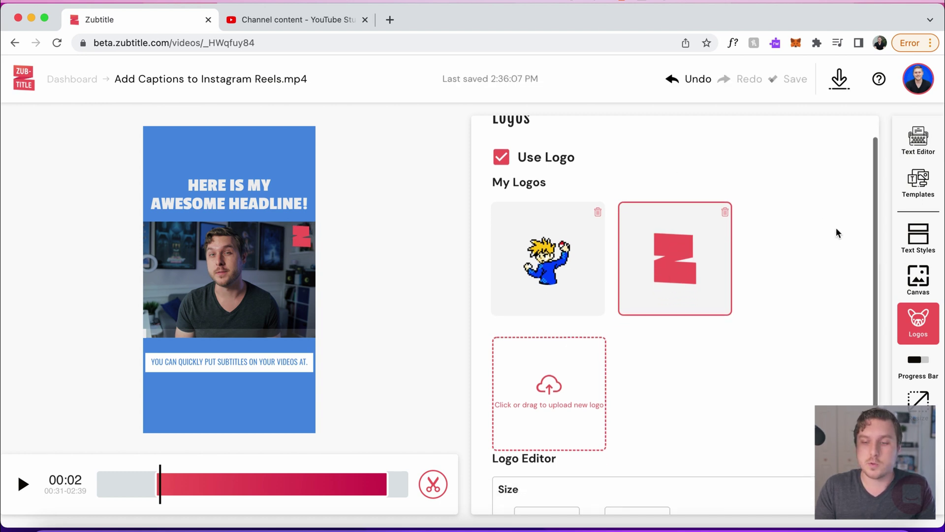
Step: Make the progress bar light green B8E986 and raise its height to 82
left_click(923, 367)
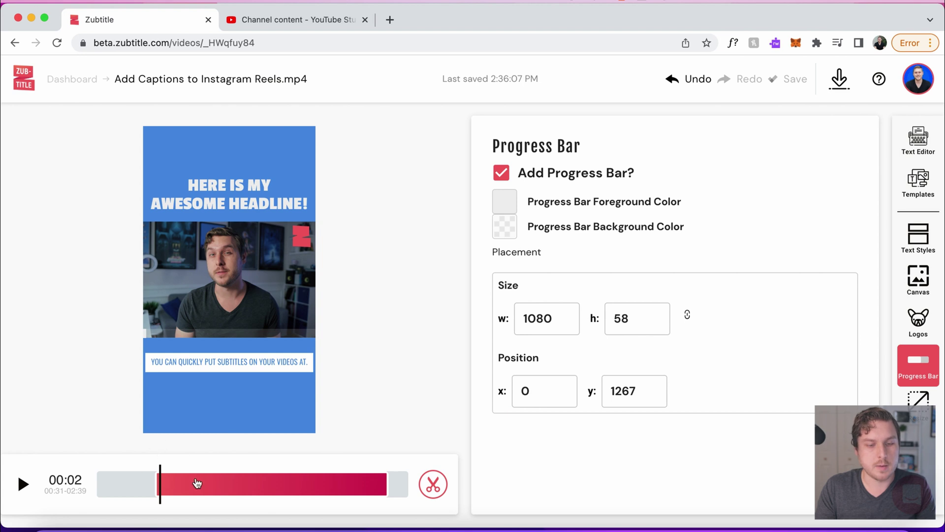
left_click(251, 484)
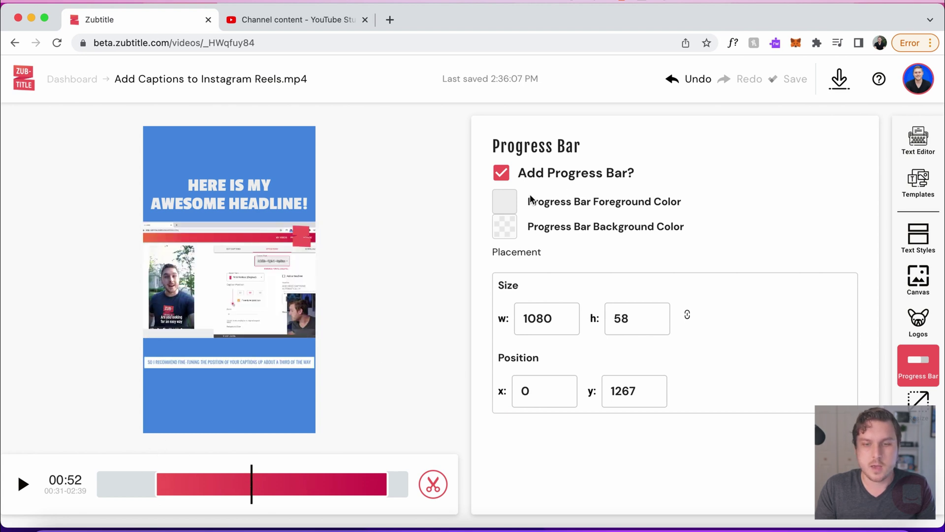
left_click(505, 204)
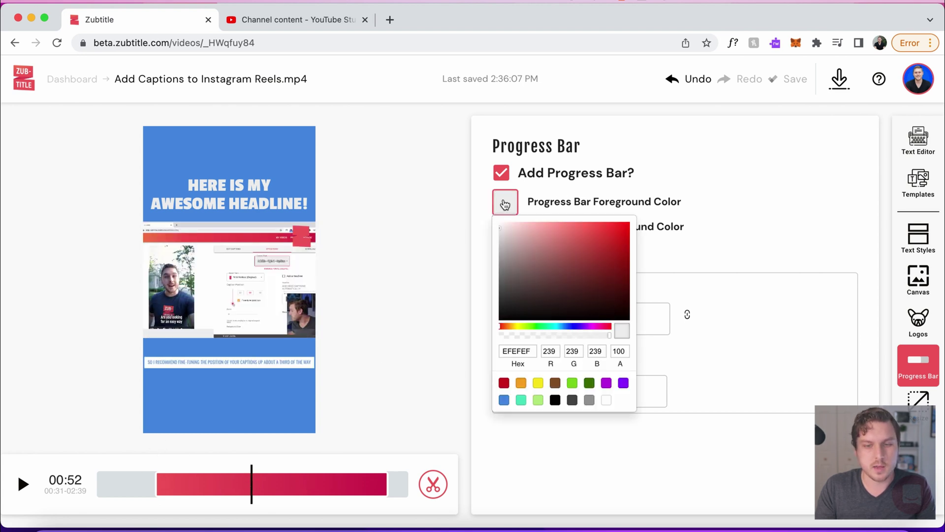
left_click(572, 383)
left_click(539, 401)
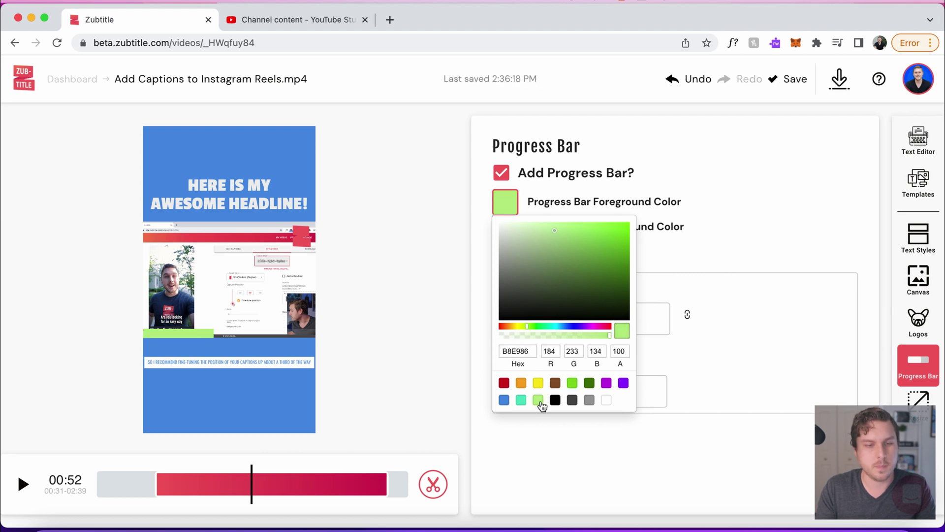
left_click(785, 249)
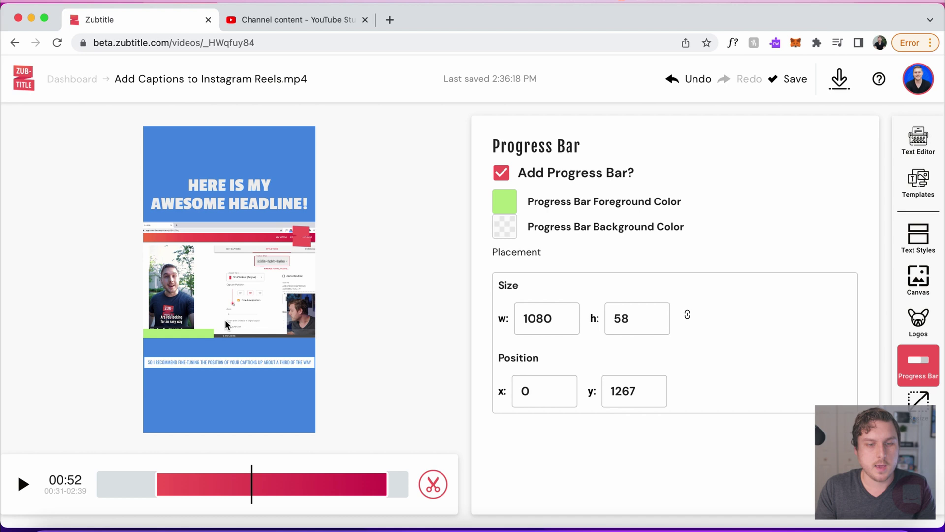
left_click_drag(223, 331, 223, 325)
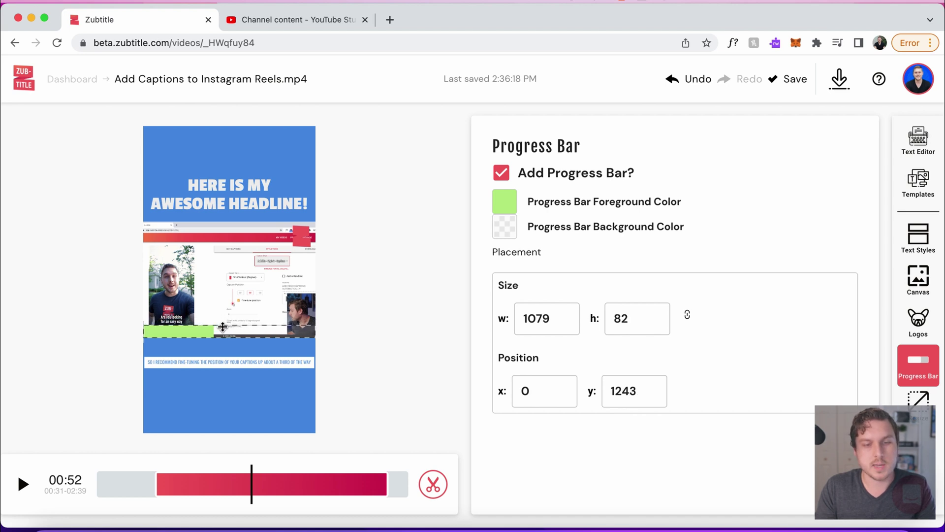
left_click(918, 399)
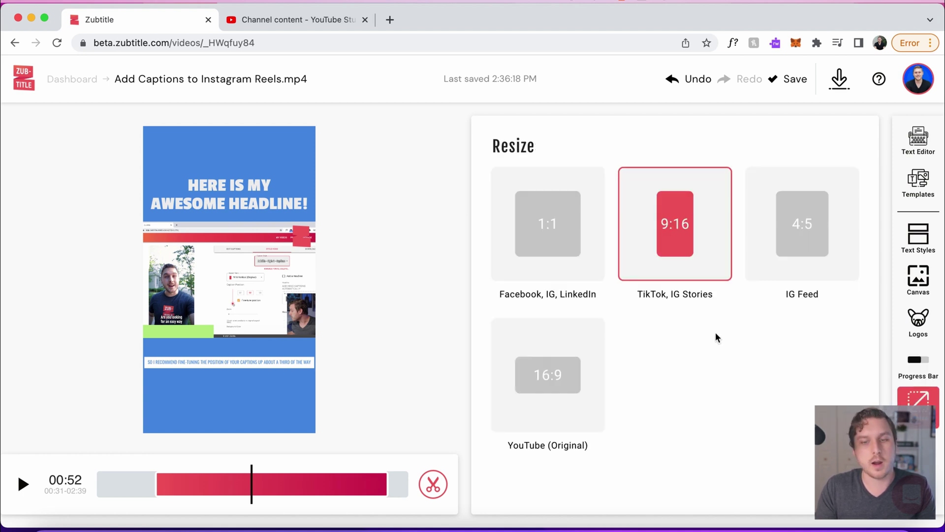
left_click(548, 219)
left_click(668, 241)
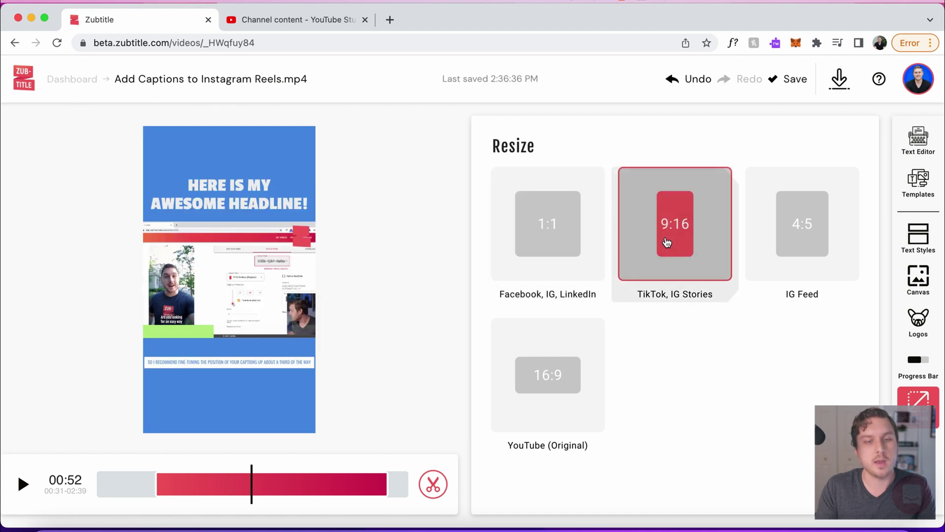
left_click(773, 241)
left_click(588, 340)
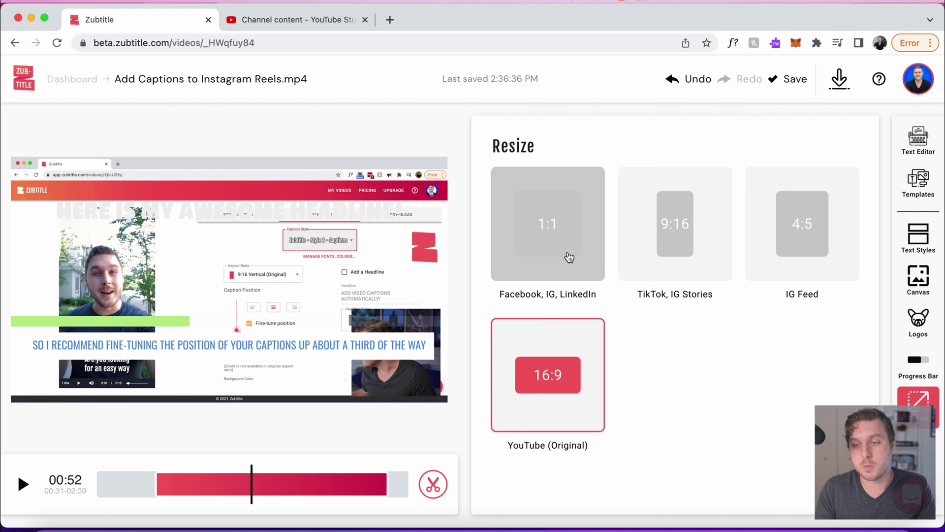
left_click(697, 228)
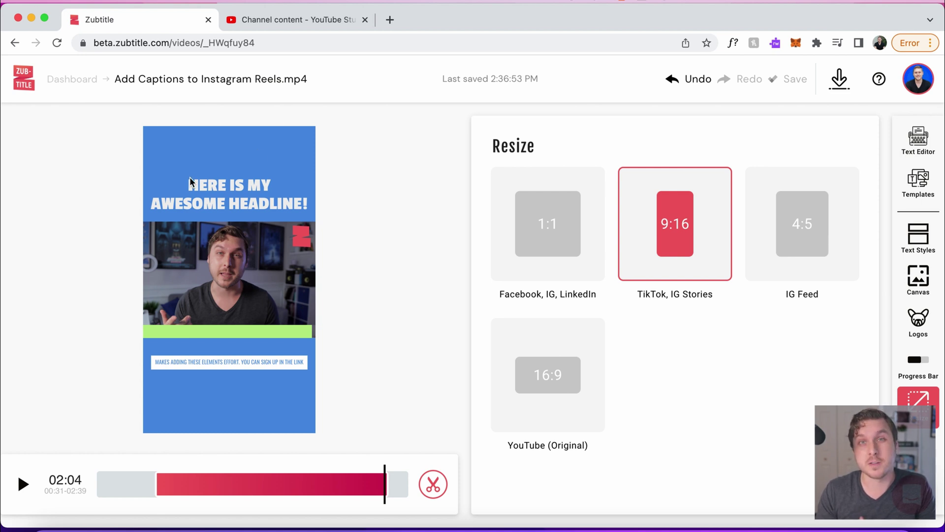
Step: Save the design as new template 'My Awesome Template' tagged Instagram, TikTok and YouTube
left_click(921, 183)
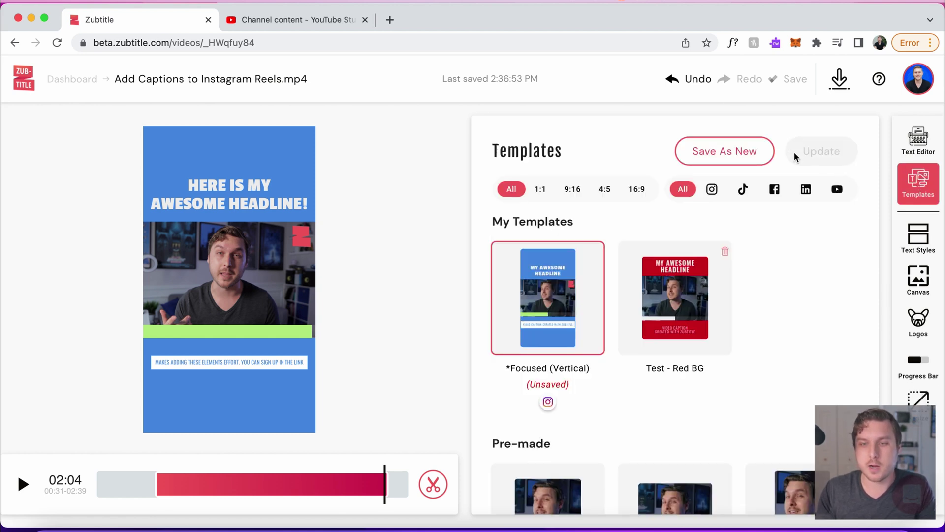
left_click(755, 149)
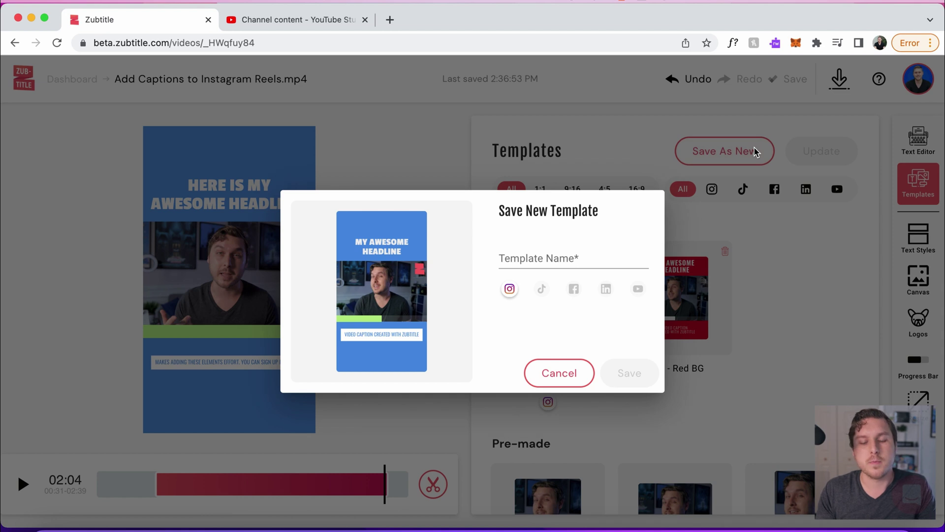
left_click(530, 256)
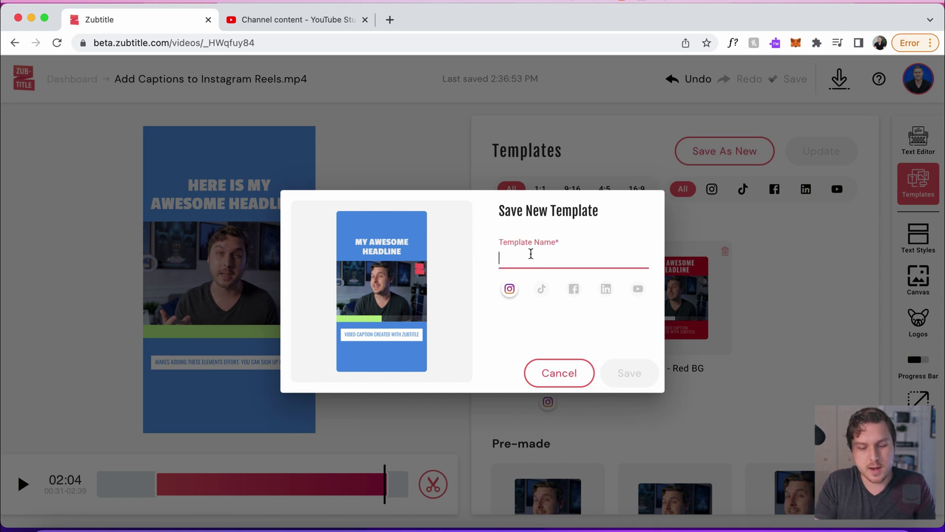
type("My Awesome Template")
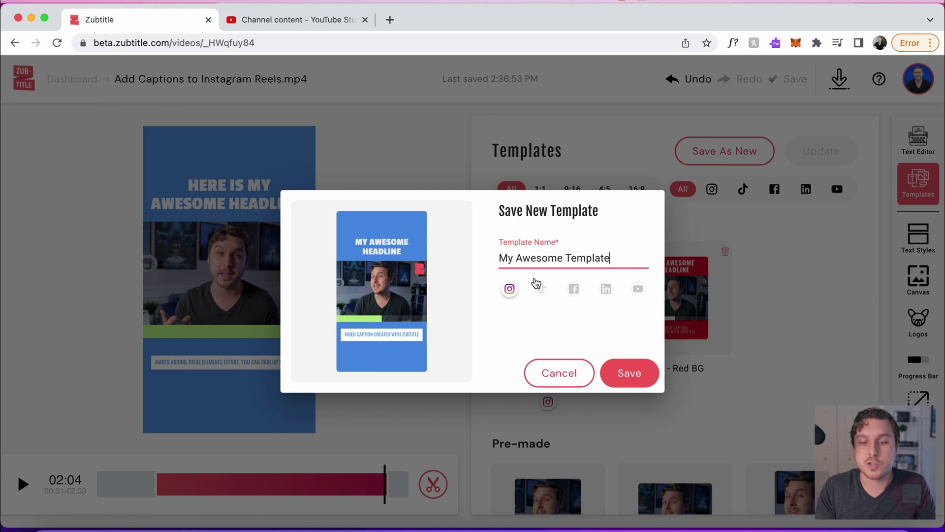
left_click(543, 289)
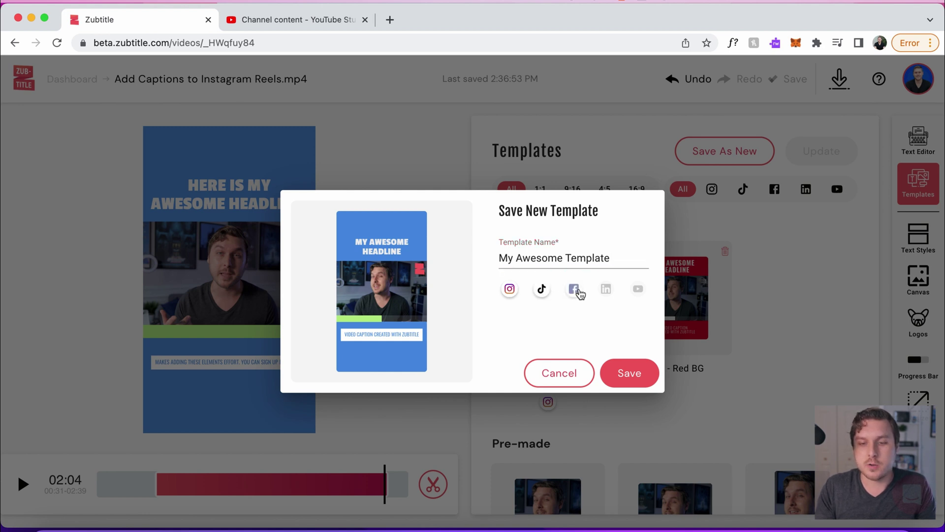
left_click(578, 292)
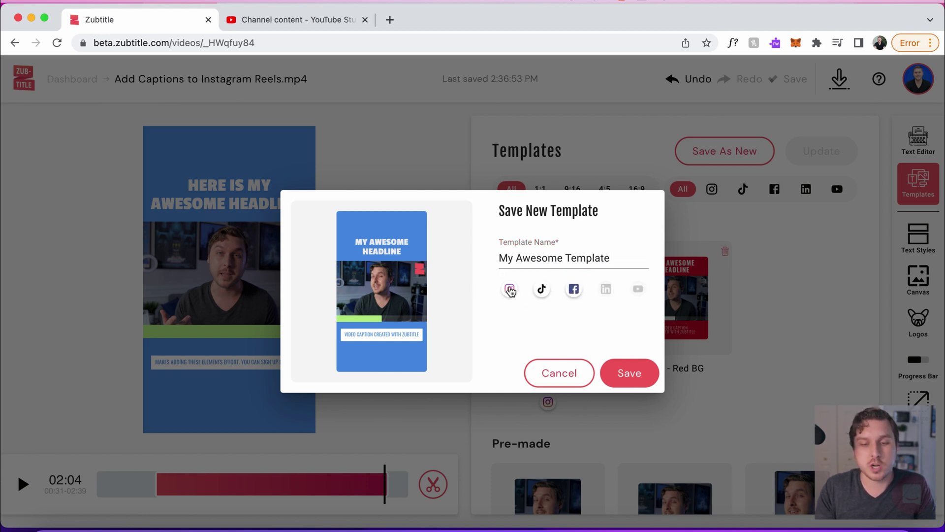
left_click(510, 292)
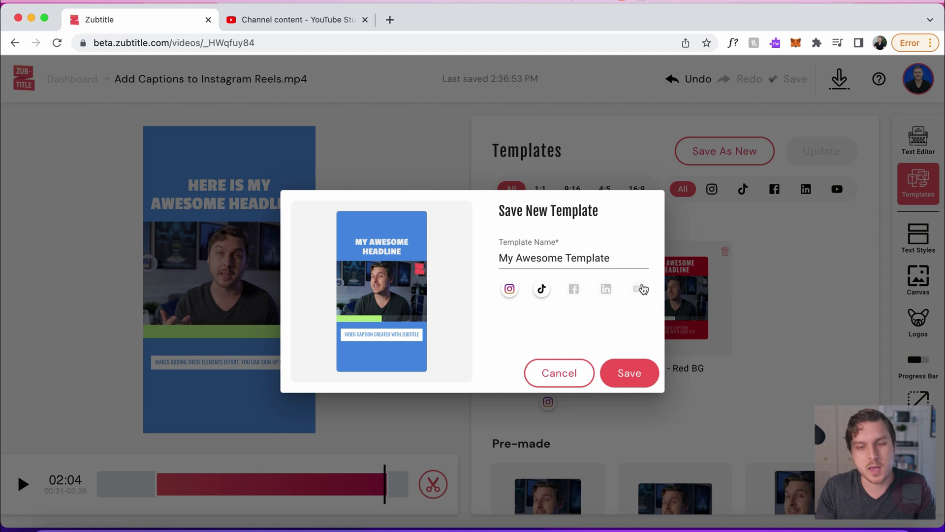
left_click(641, 288)
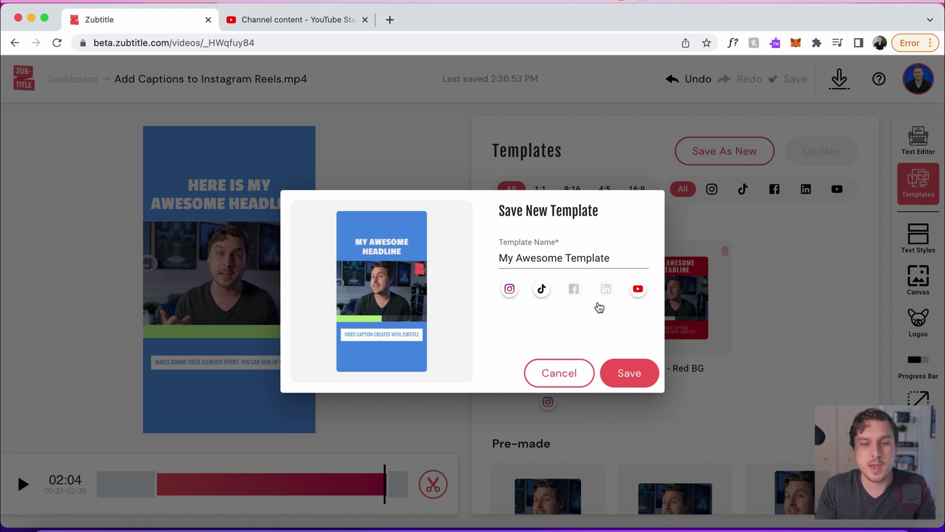
left_click(647, 375)
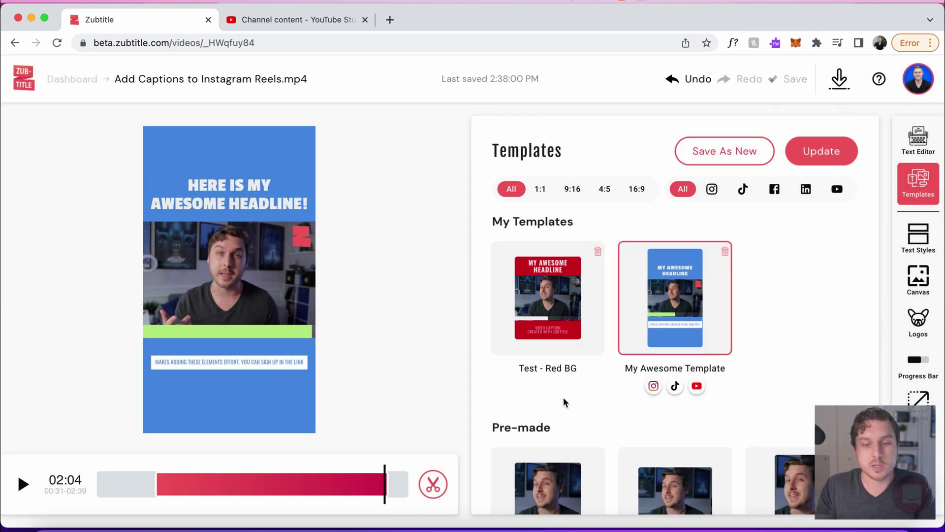
Step: Try the first pre-made template, revert to My Awesome Template, then filter TikTok, Instagram, LinkedIn, All
left_click(562, 473)
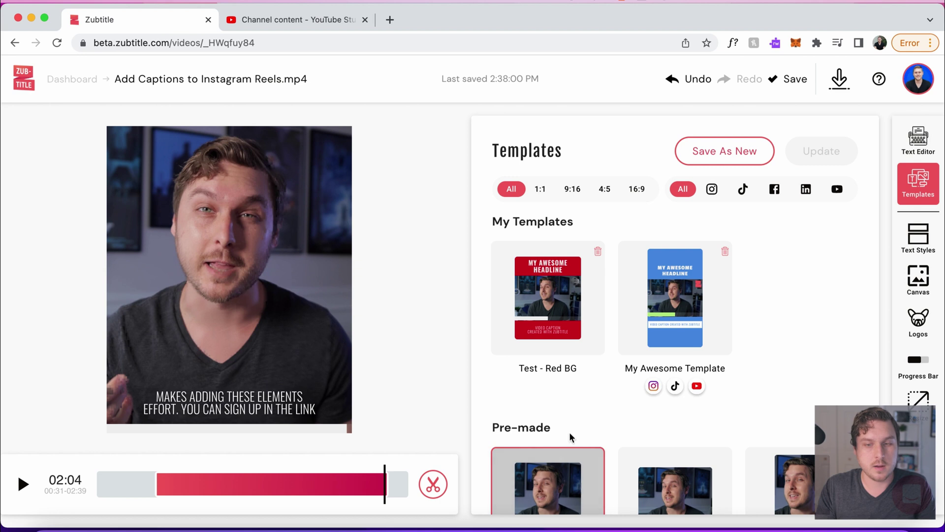
left_click(689, 302)
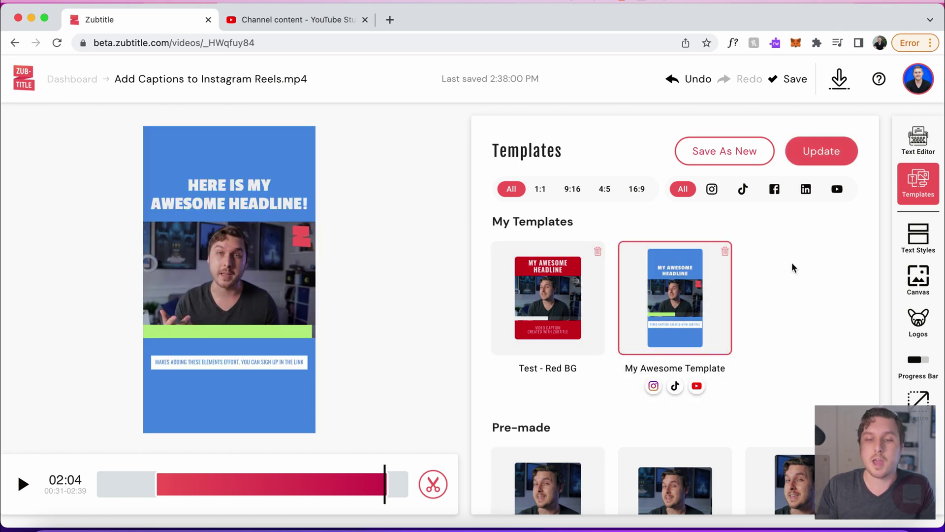
left_click(743, 191)
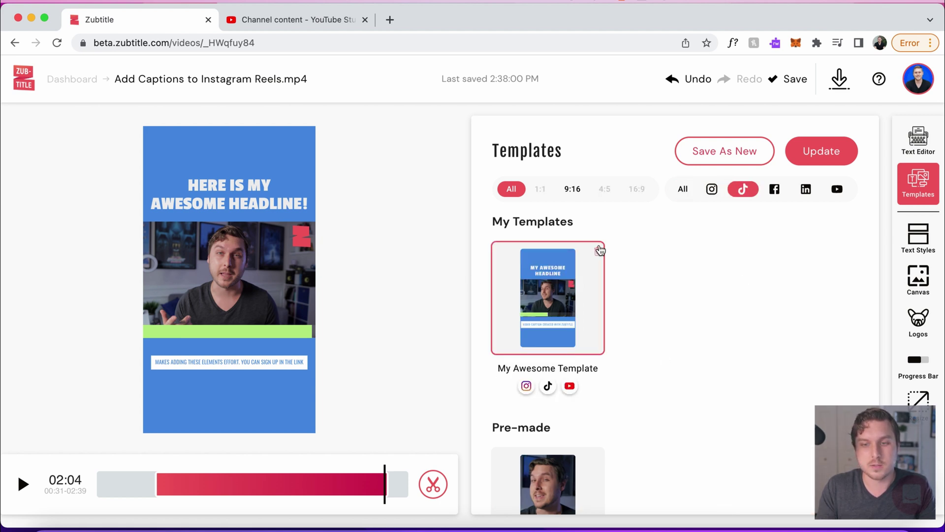
left_click(715, 189)
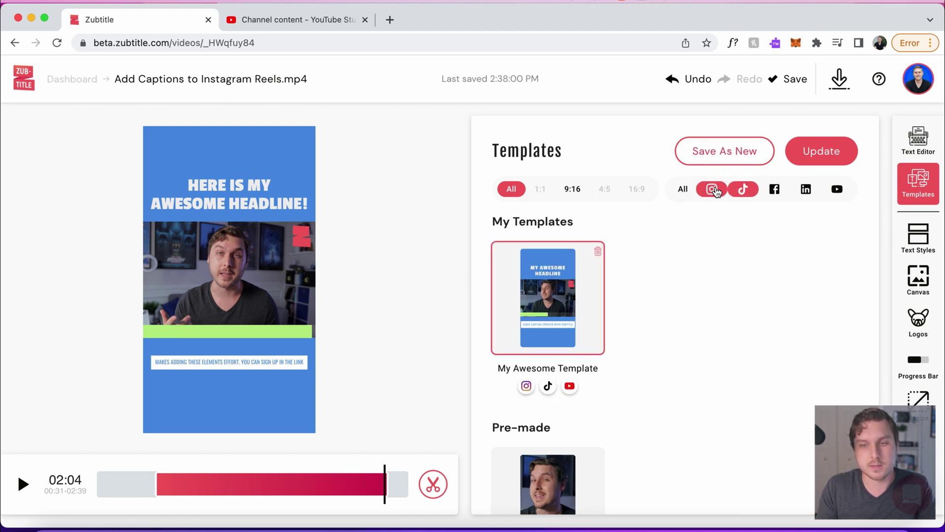
left_click(806, 189)
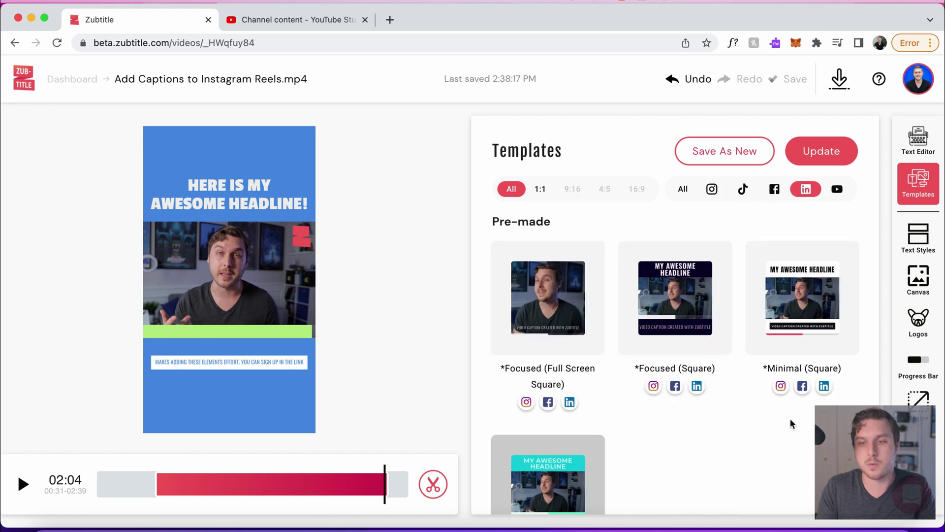
left_click(683, 190)
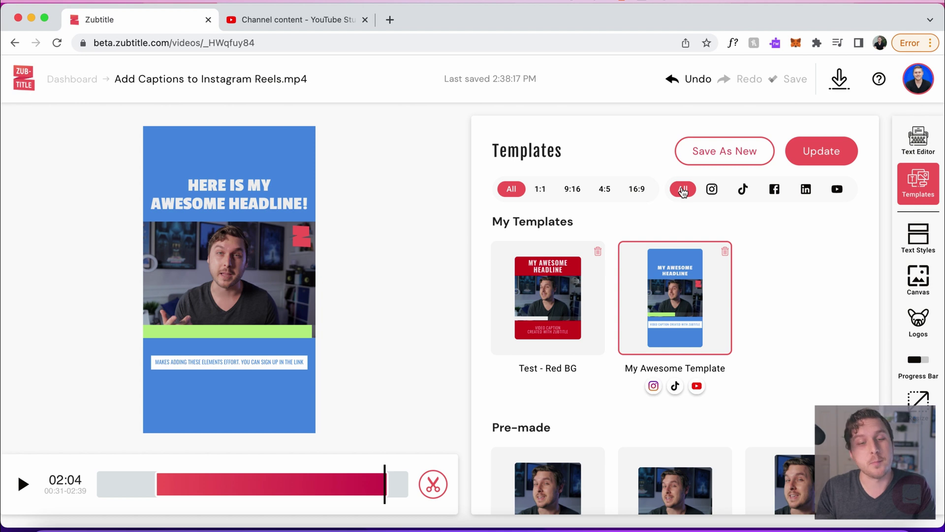
Step: Enlarge the red logo from its bottom-left corner and update My Awesome Template with it
left_click(300, 244)
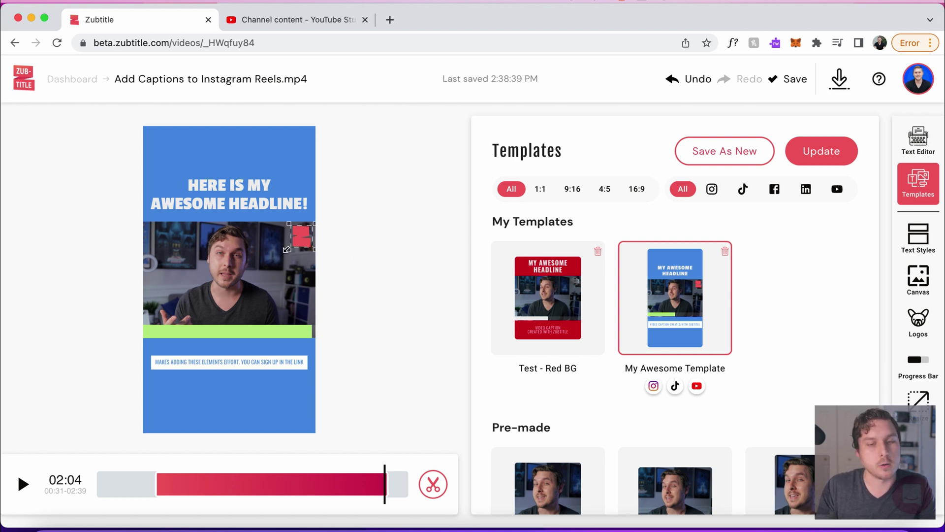
left_click_drag(287, 250, 277, 258)
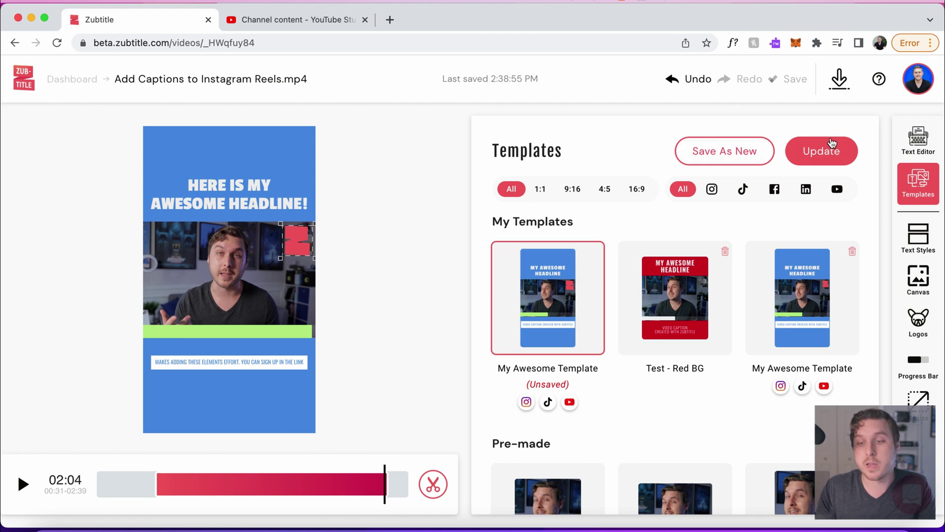
left_click(837, 152)
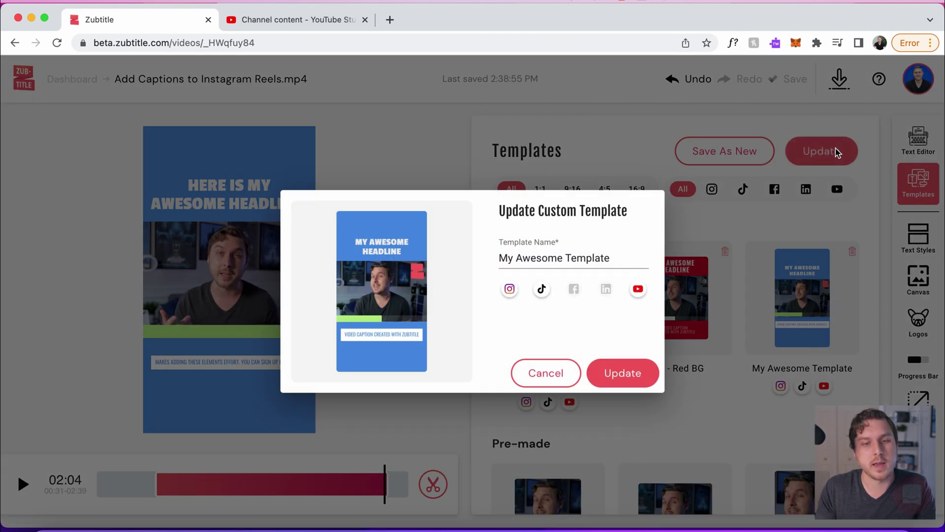
left_click(519, 255)
left_click_drag(515, 256, 613, 256)
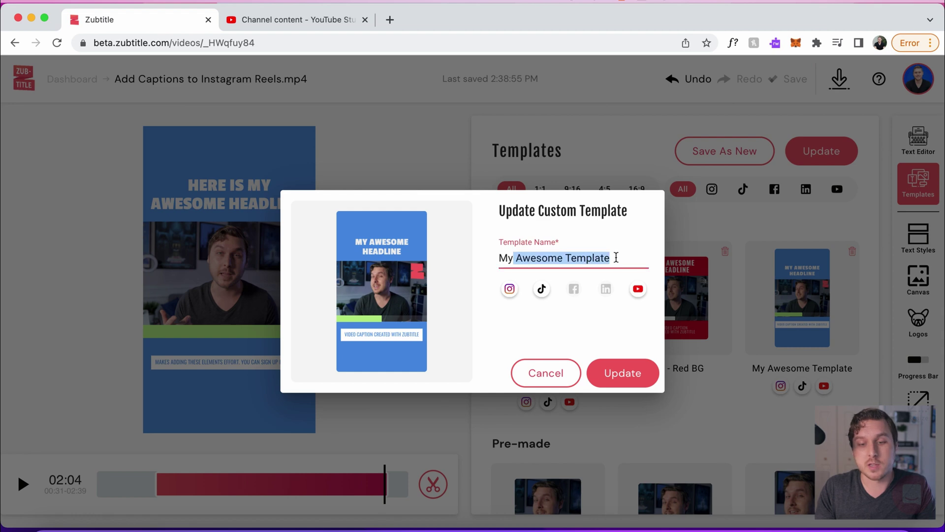
left_click(614, 256)
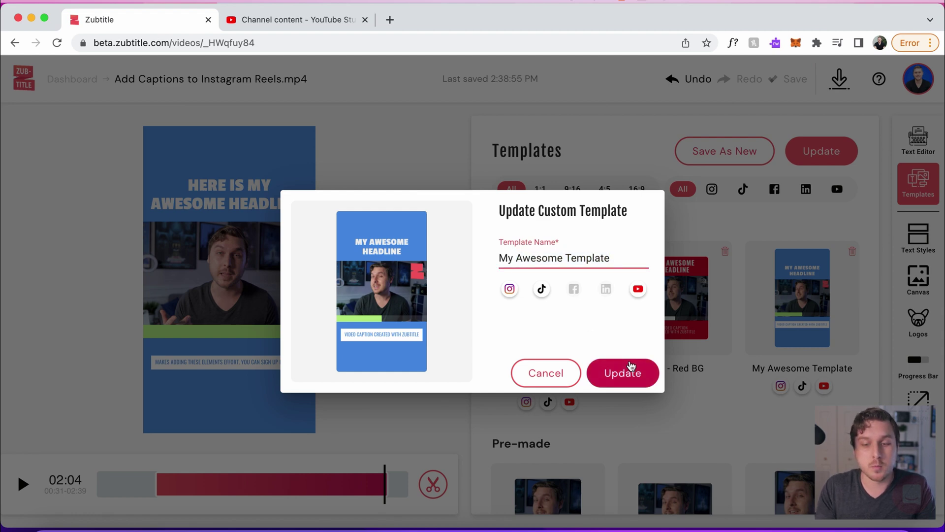
left_click(640, 372)
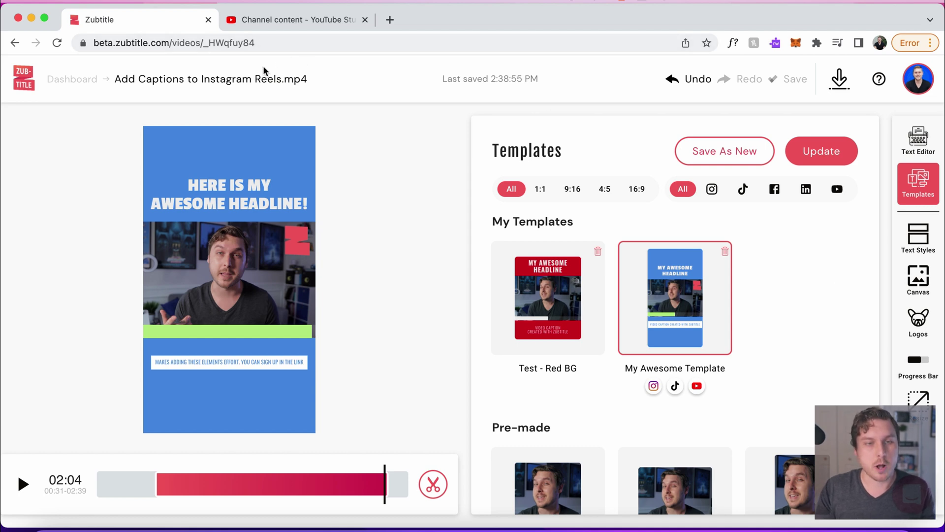
left_click(213, 81)
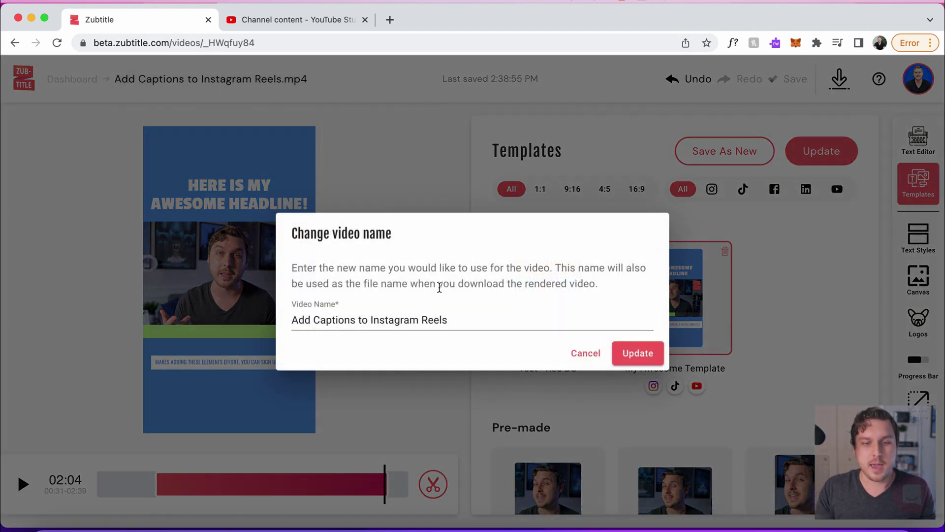
left_click(591, 359)
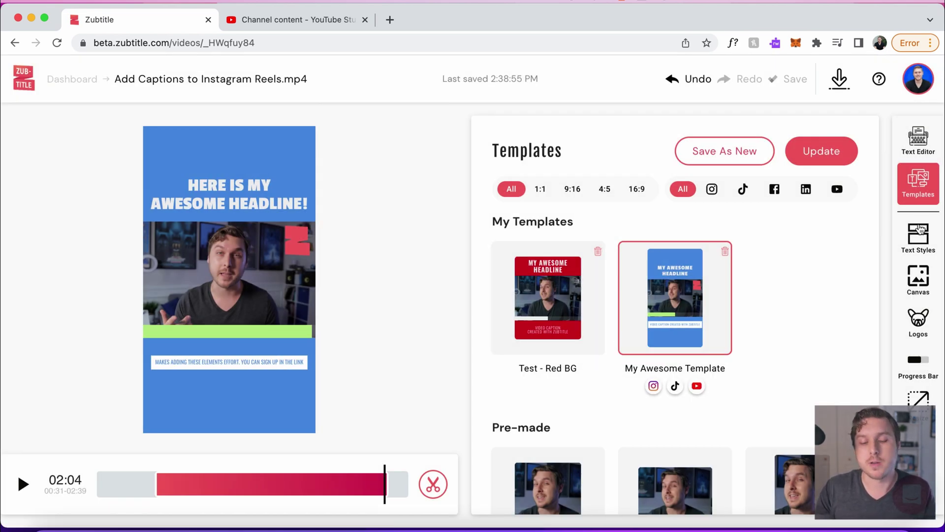
Step: Trim the video to the one-minute range 0:56–1:56 and save
left_click(433, 483)
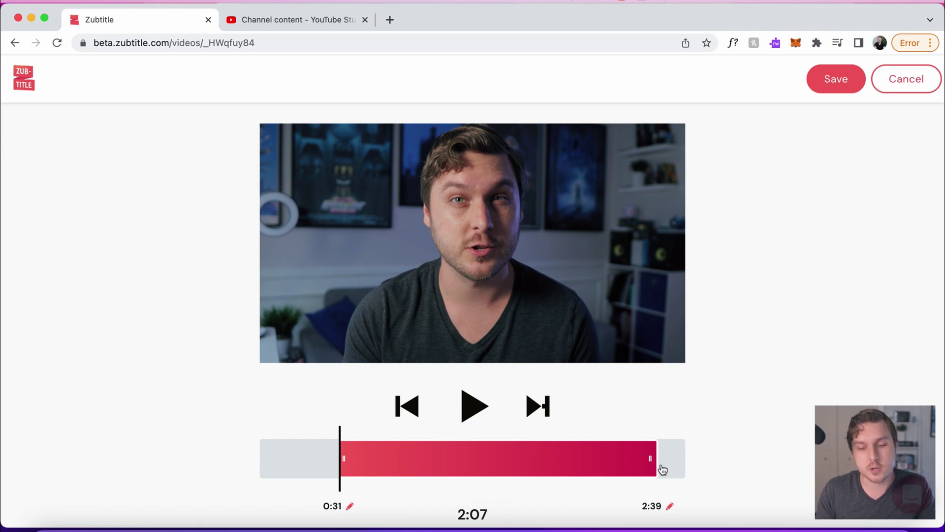
left_click_drag(656, 460, 567, 463)
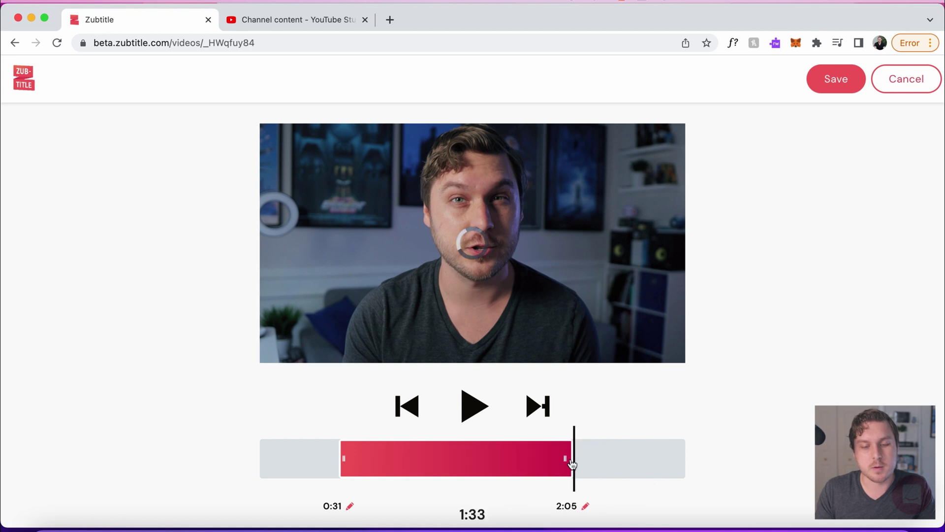
left_click_drag(340, 459, 404, 459)
left_click_drag(569, 460, 551, 460)
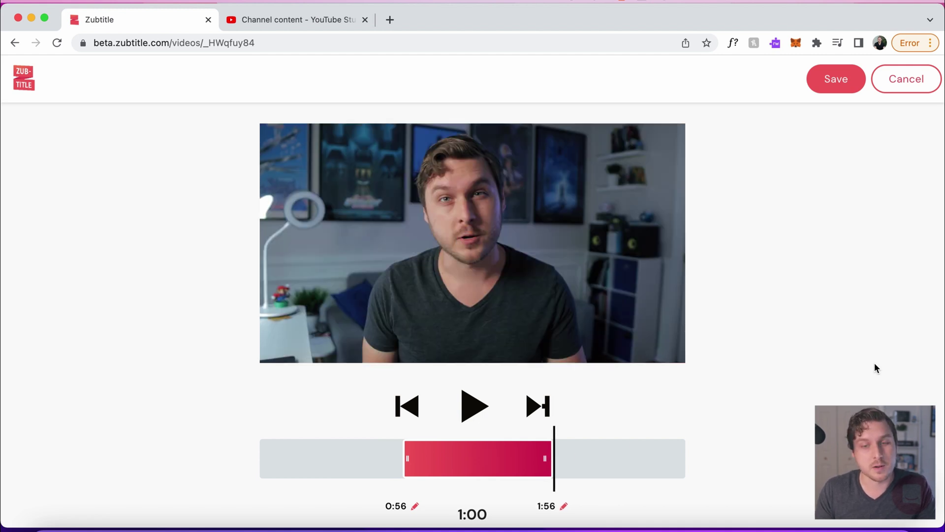
left_click(843, 78)
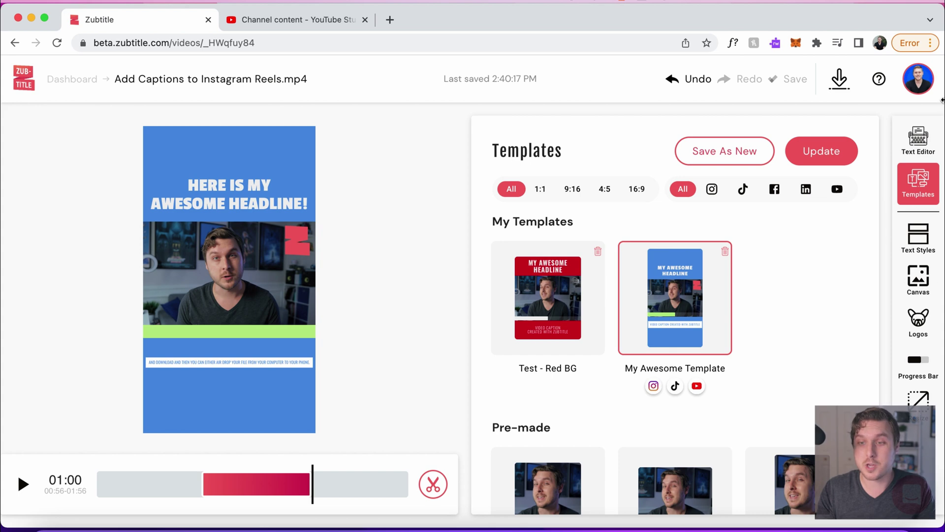
Step: Render the one-minute reel for download, confirming that one video credit is used
left_click(840, 82)
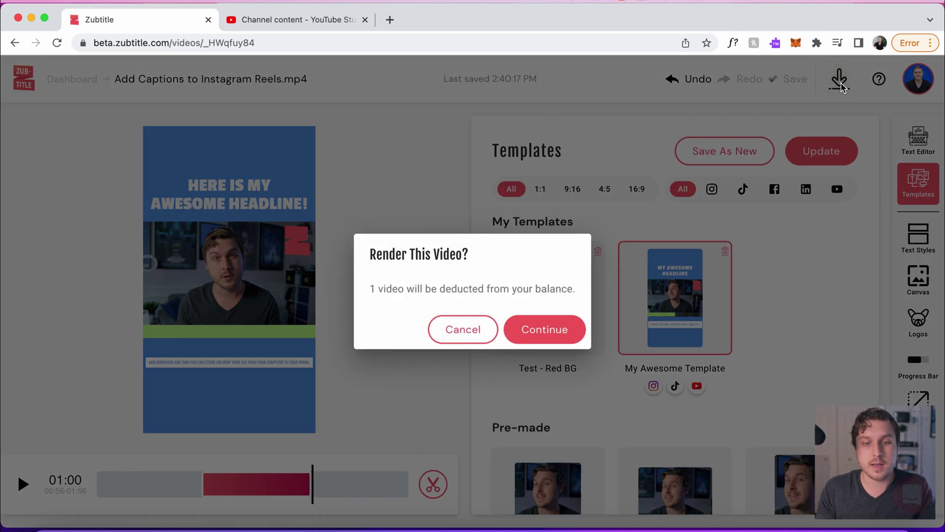
left_click(552, 332)
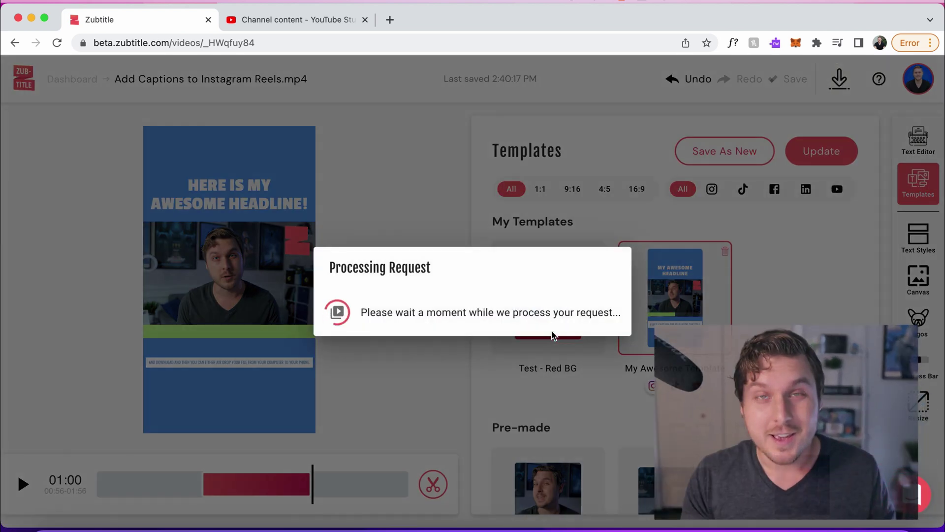